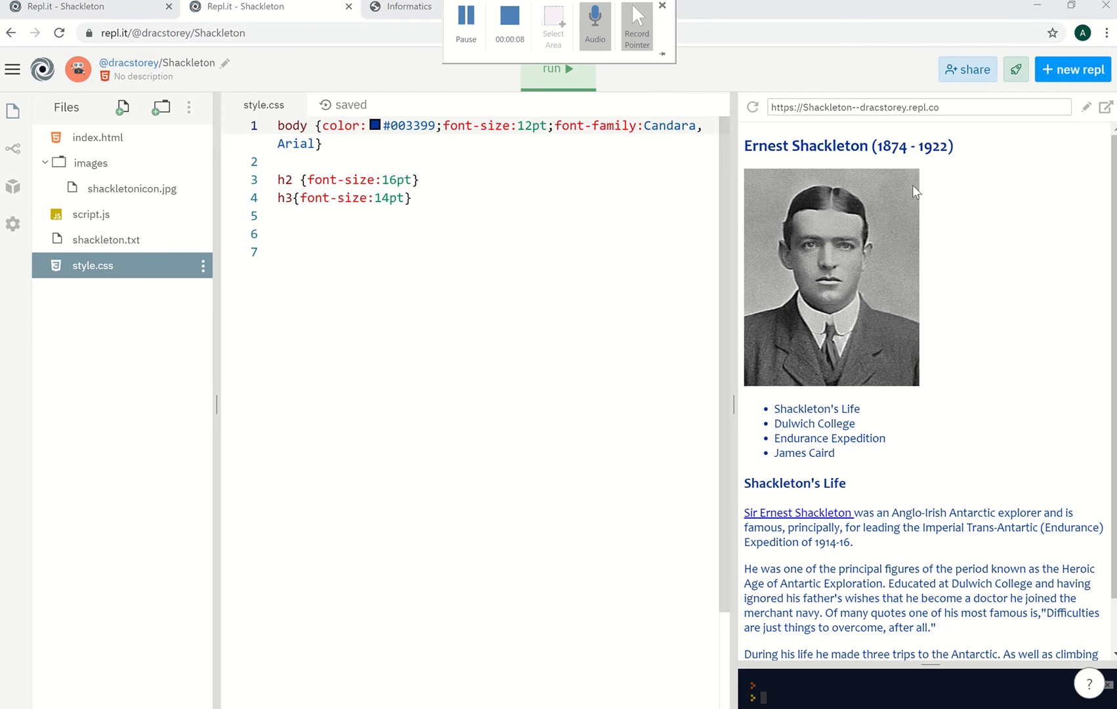
Drag the editor–preview splitter left so the live page preview gets a wider area.
left_click(457, 200)
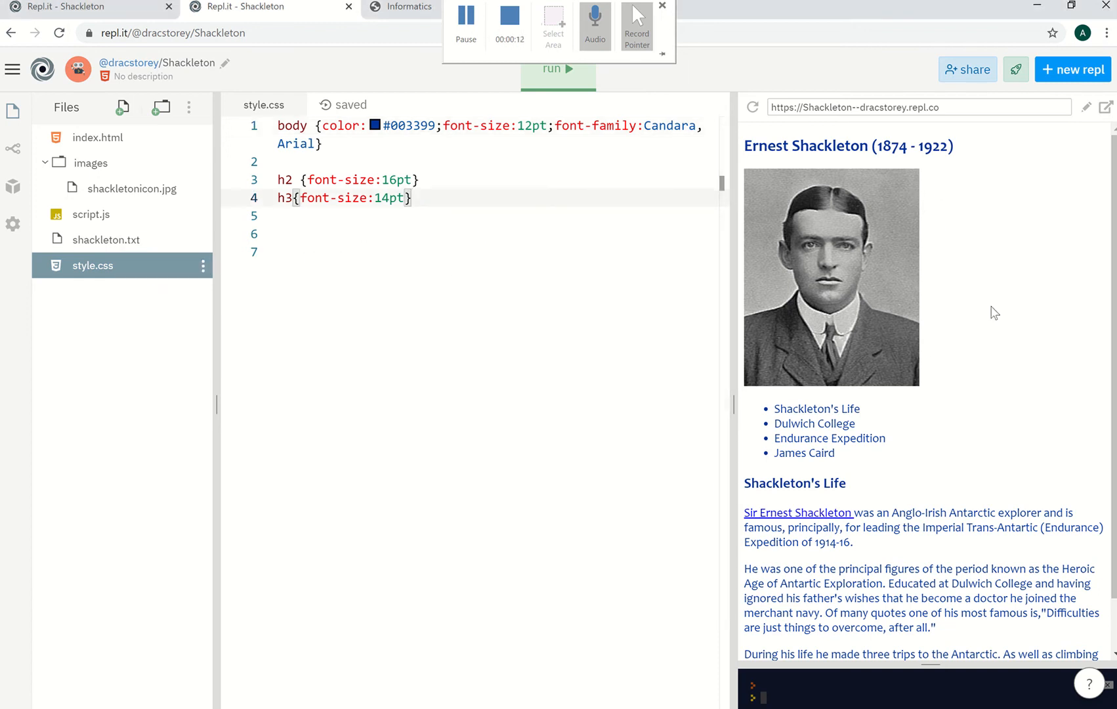
left_click_drag(734, 404, 663, 405)
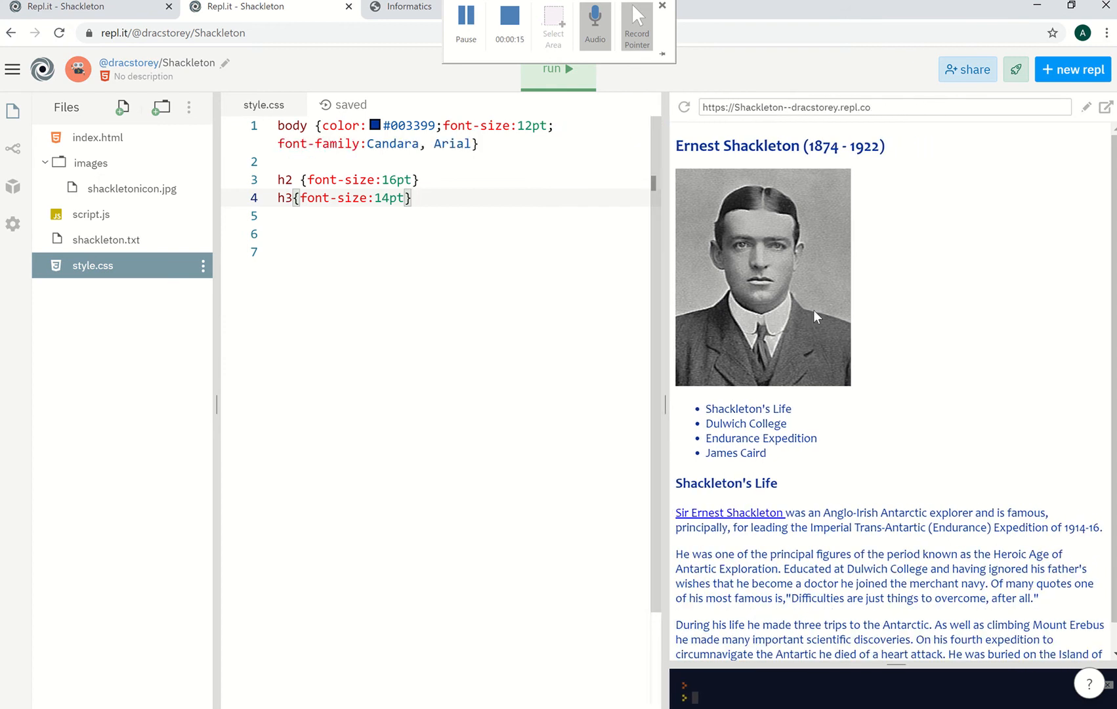
scroll(813, 310, "down", 1)
scroll(818, 338, "up", 1)
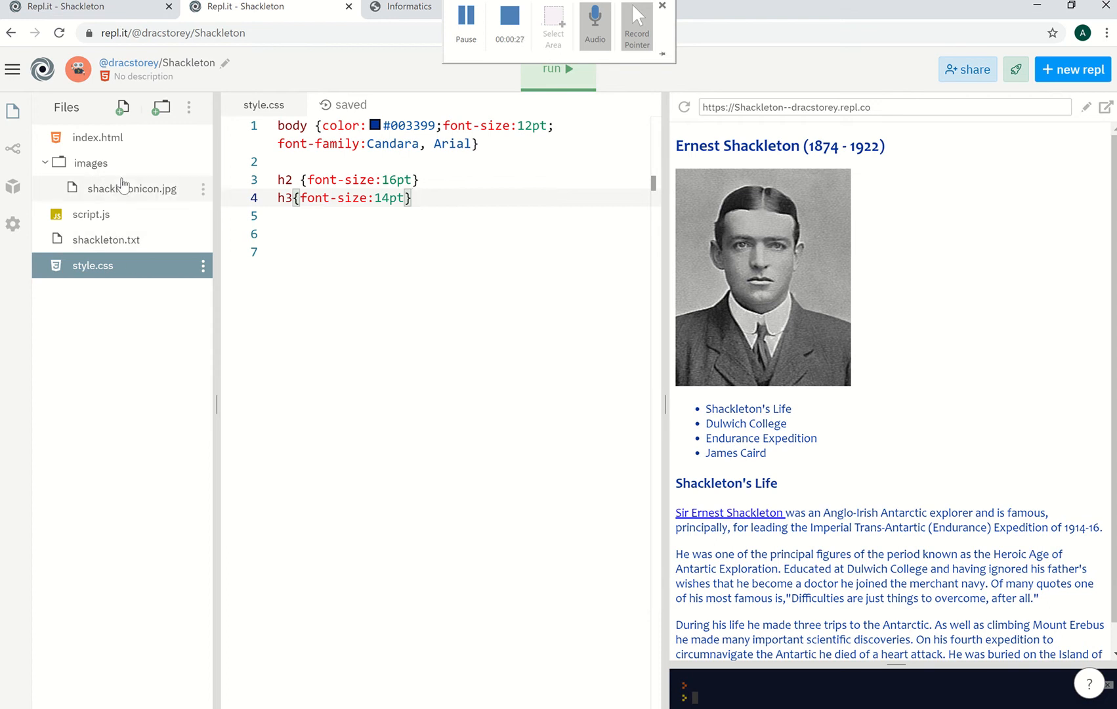
Open index.html from the Files tree and start a new line right after the opening body tag.
left_click(90, 140)
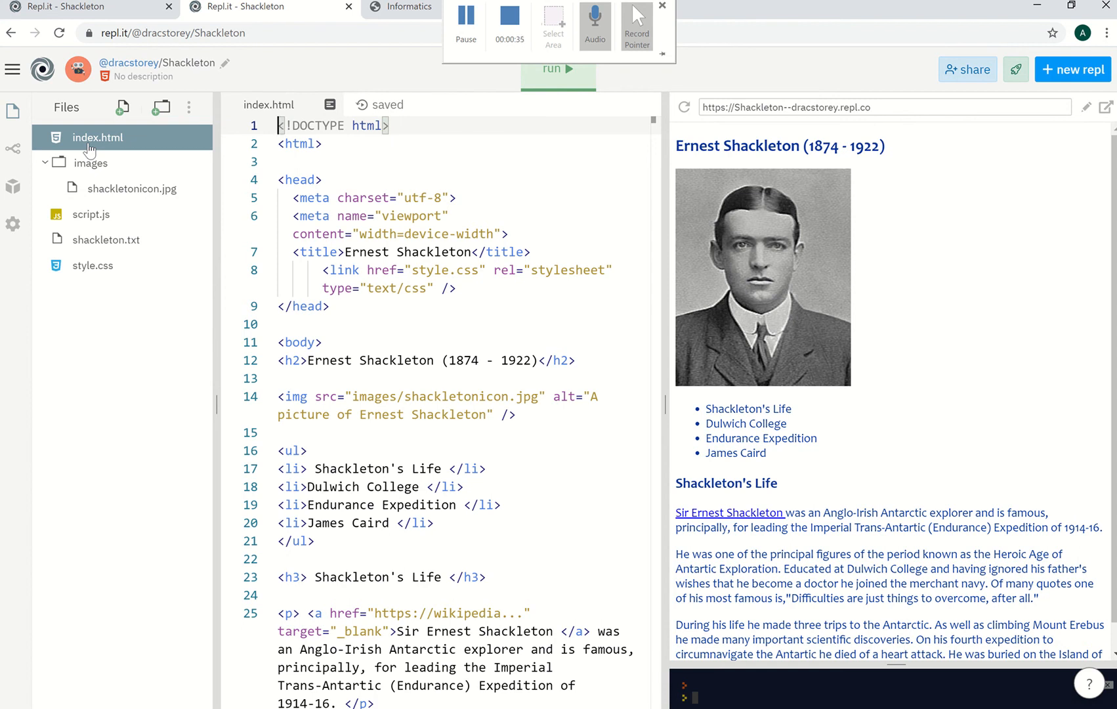
left_click(357, 343)
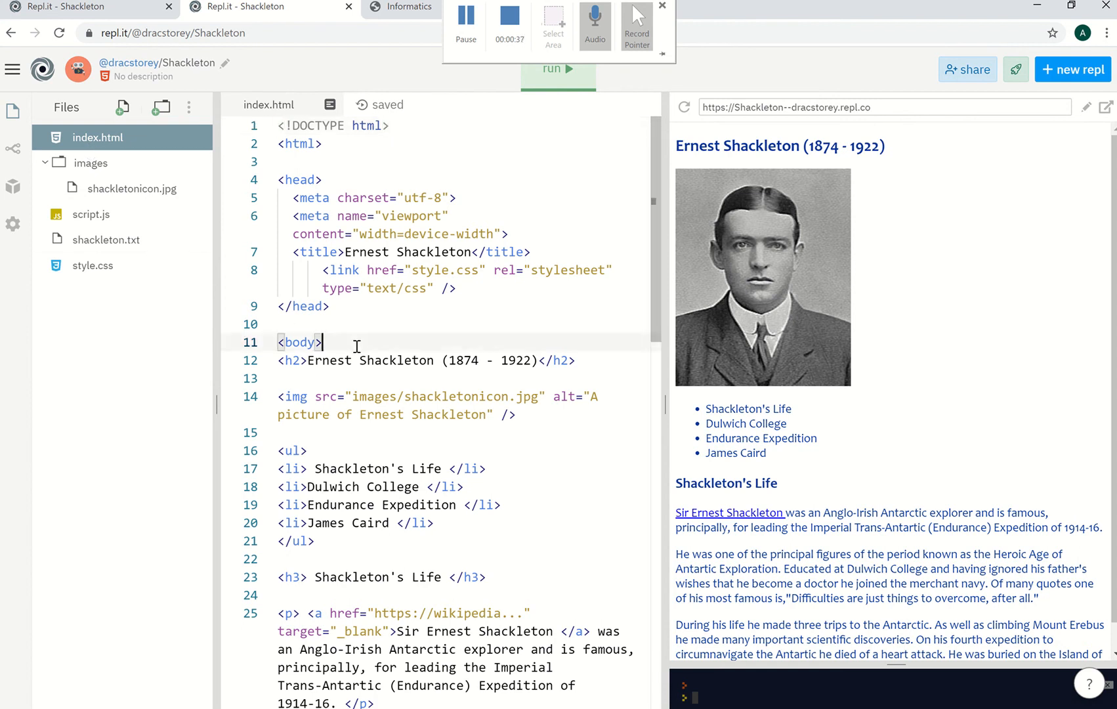
key("Return")
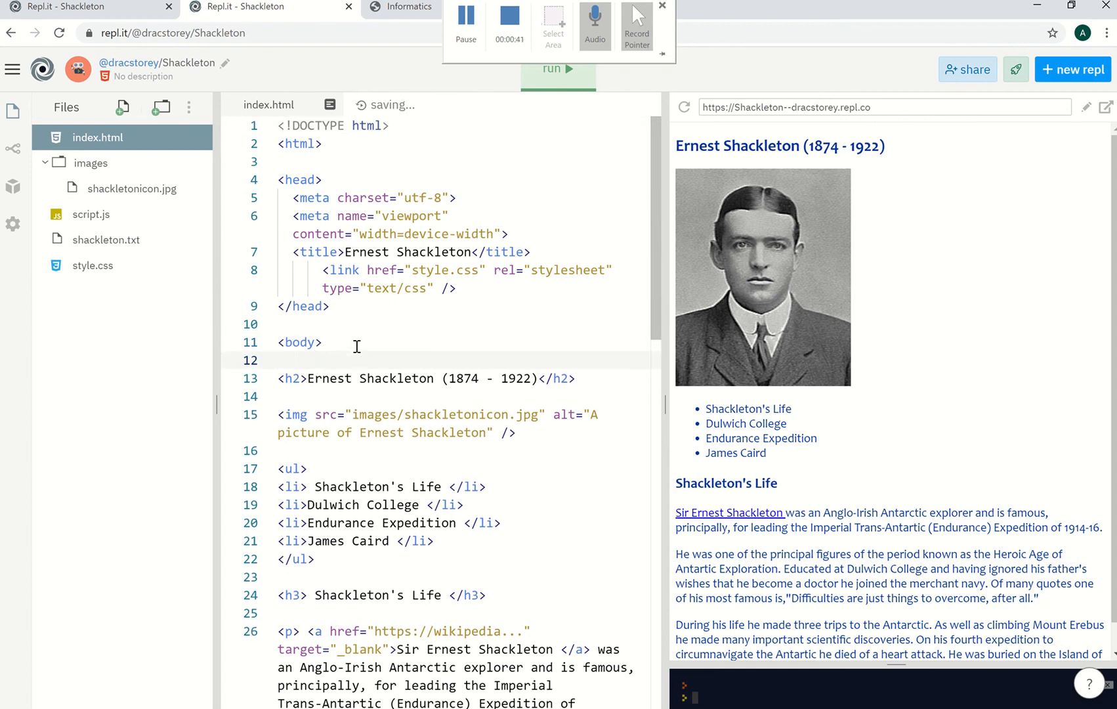
type("<div")
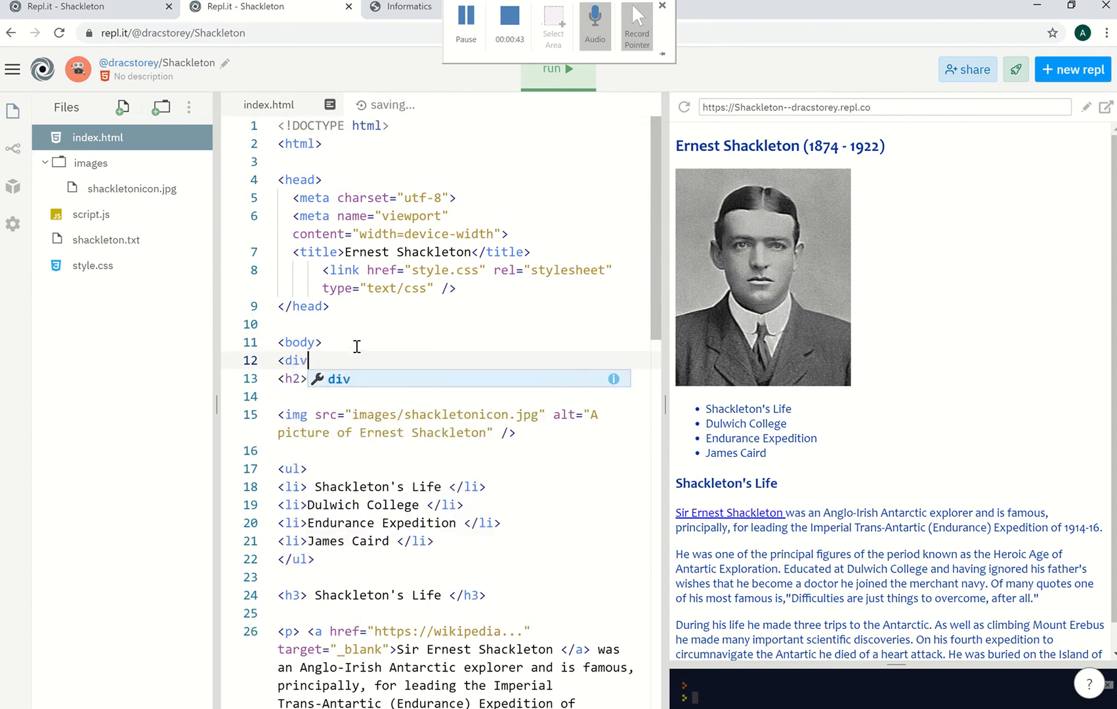
type(" id=")
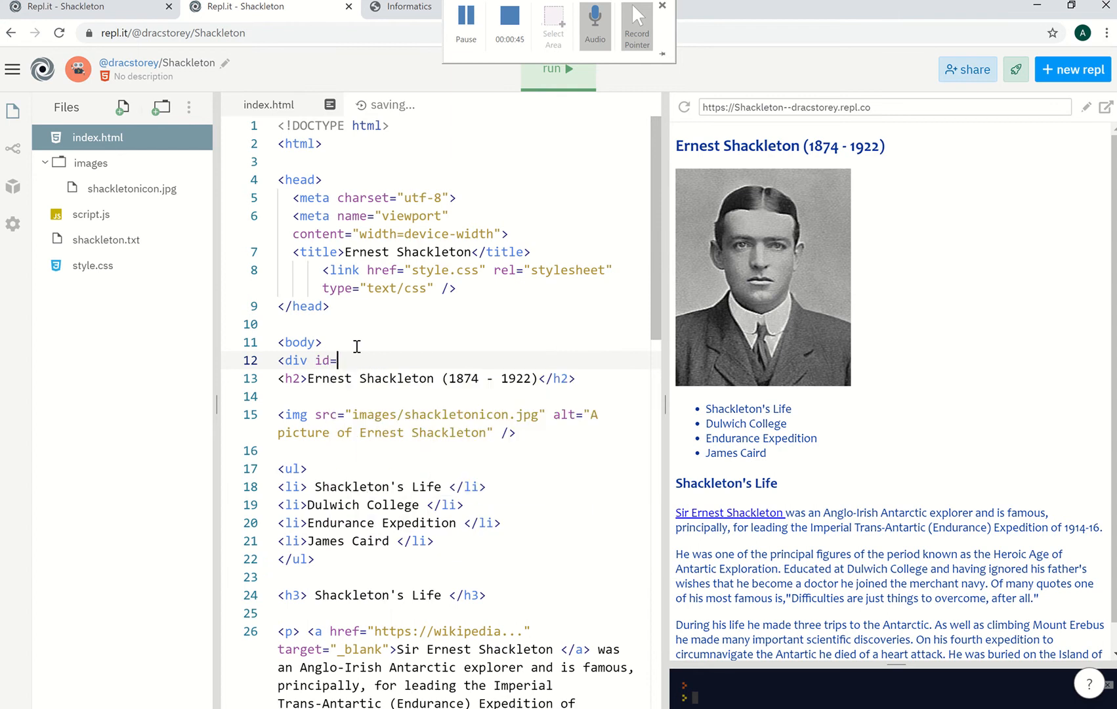
type("\"wrapper\"")
type(">")
Add an opening <div id="header"> on its own line below the wrapper div.
key("Return")
key("Return")
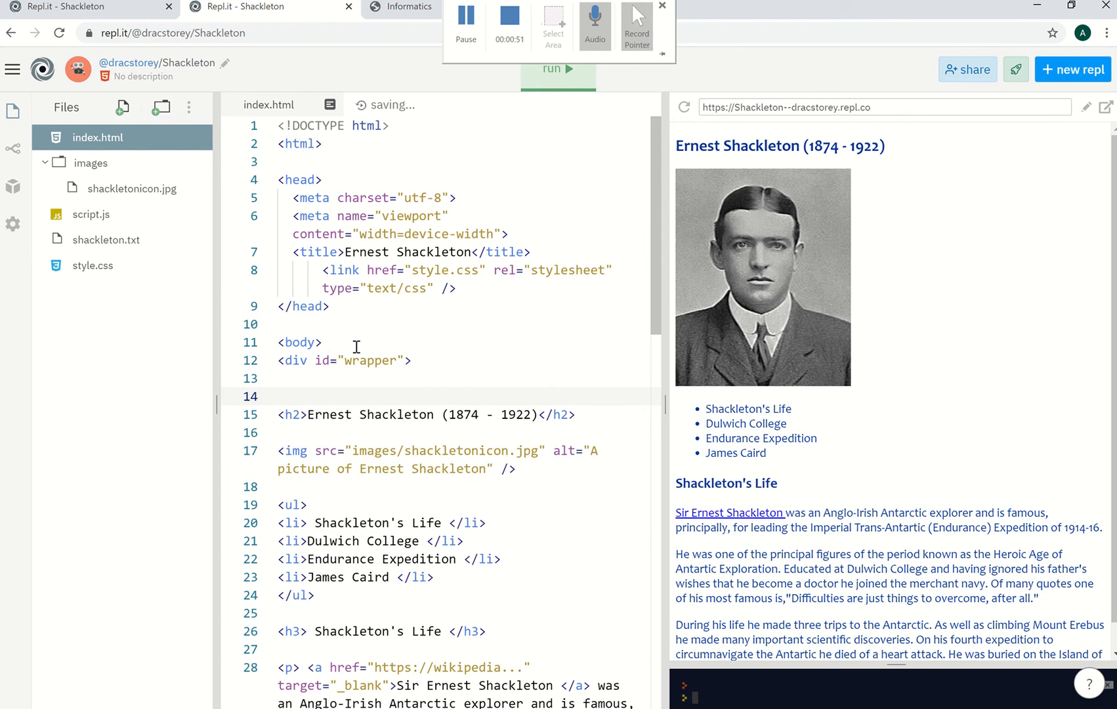
key("Up")
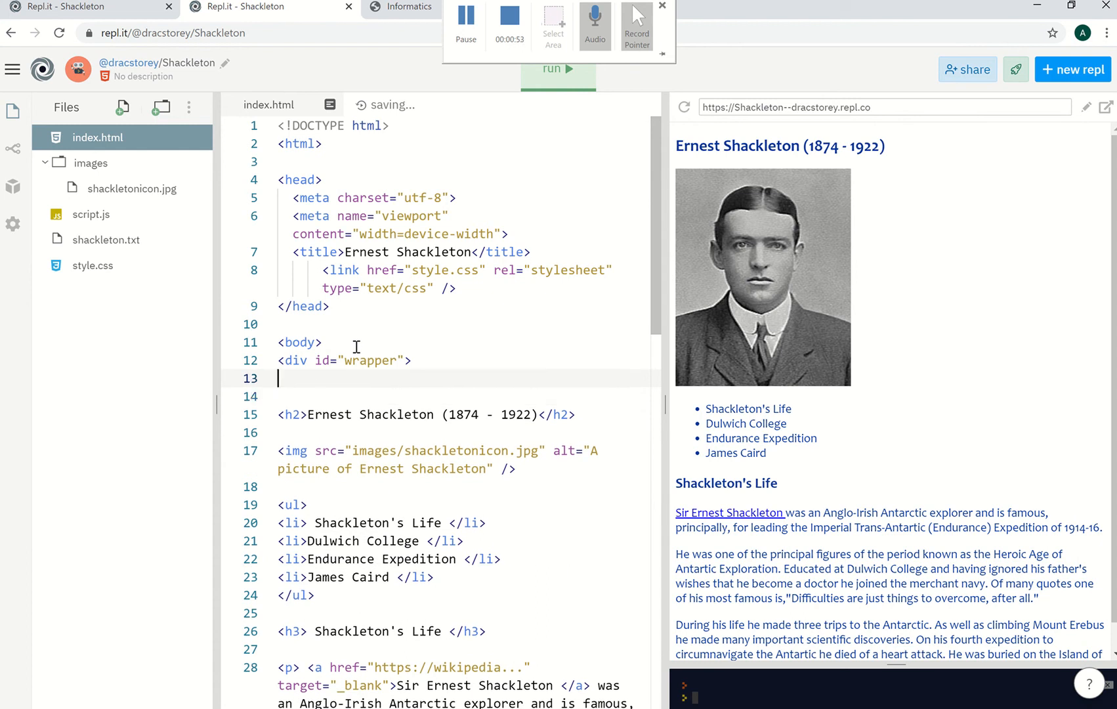
key("Return")
type("<d")
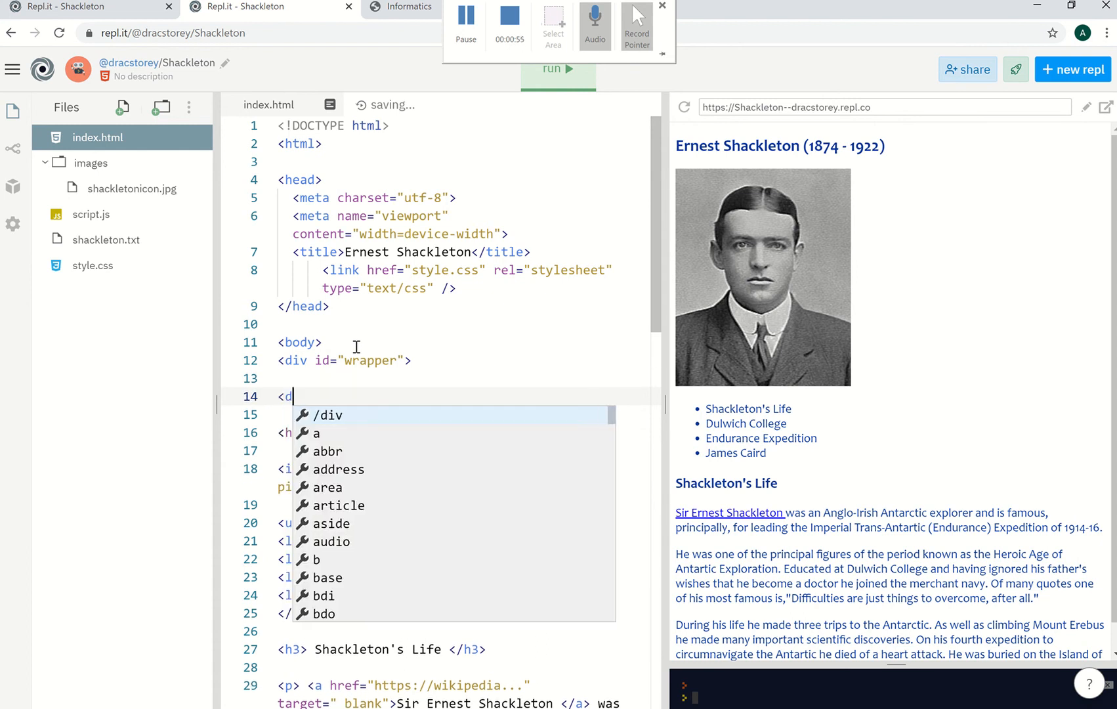
type("iv id")
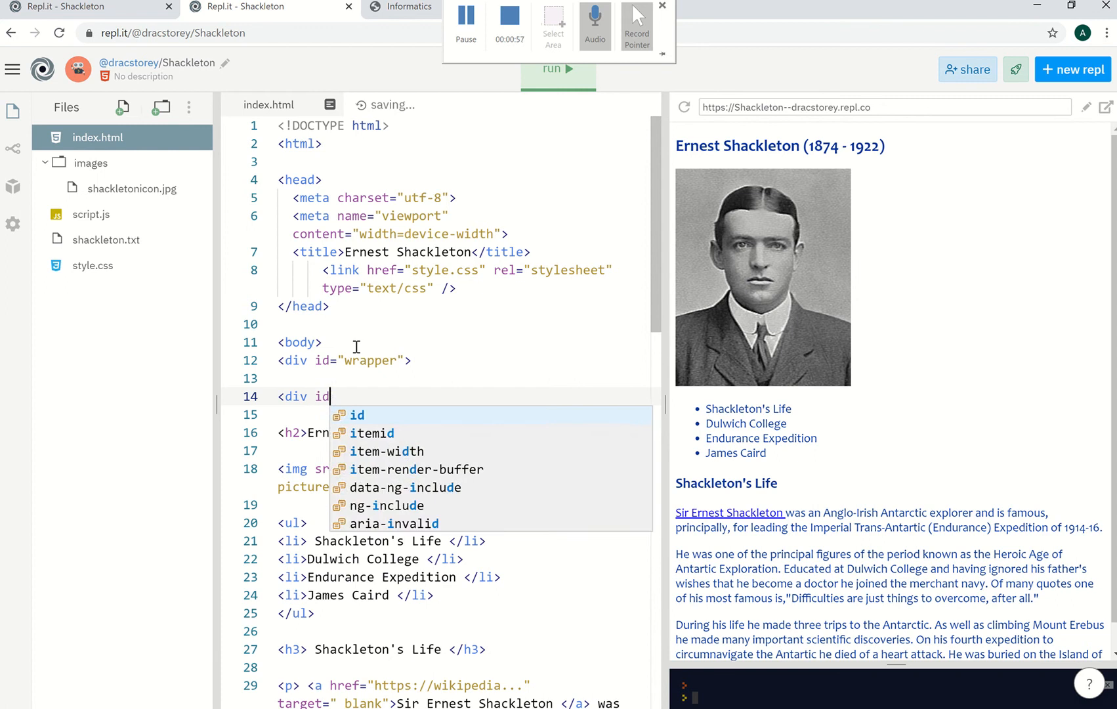
type("=\"header")
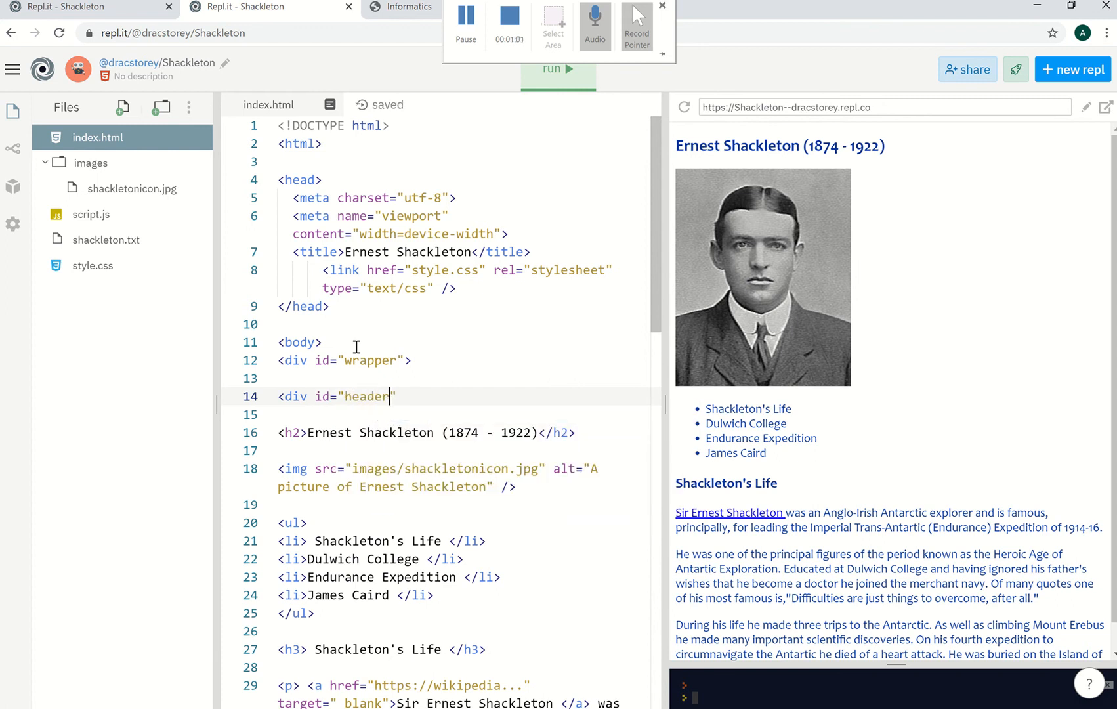
key("Right")
type(">")
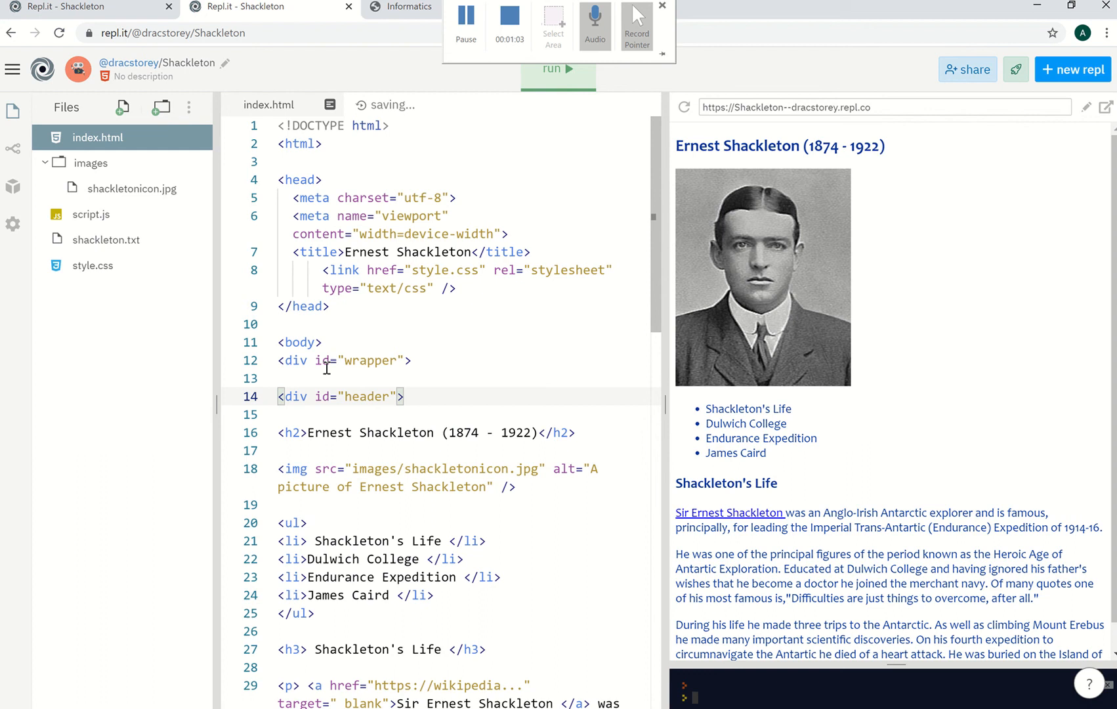
left_click(424, 366)
left_click(423, 395)
Close the header div with </div> on a new line after the portrait image, dismissing the stray command list.
left_click(388, 502)
key("Return")
key("Up")
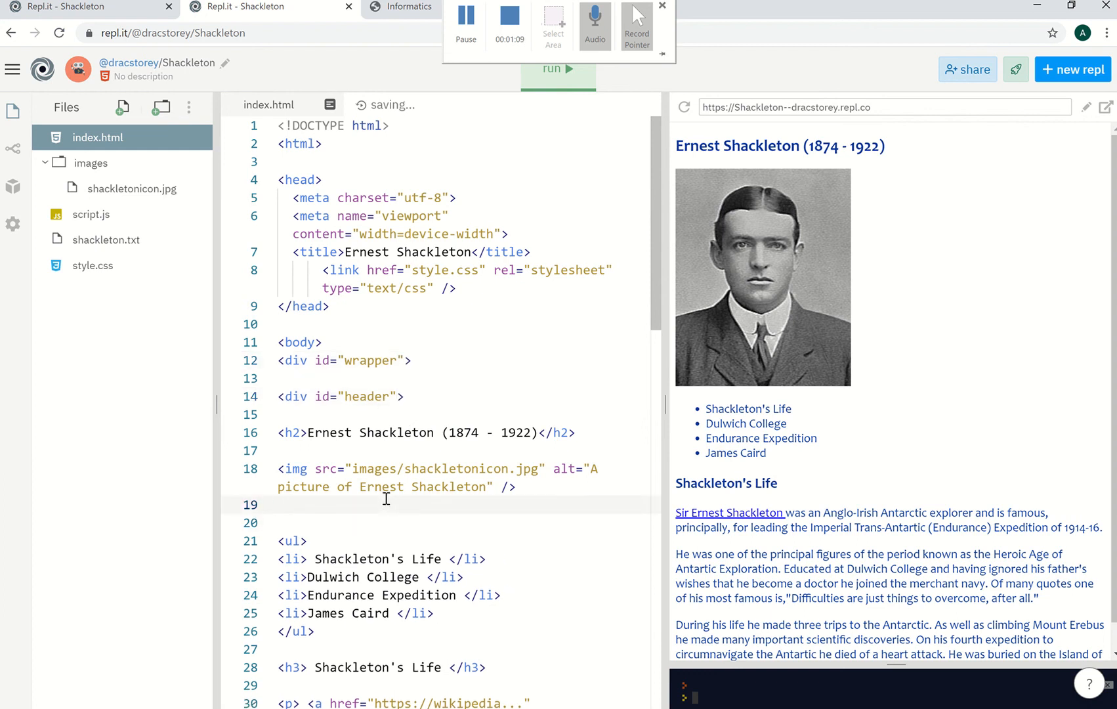
type("</div")
key("ctrl+period")
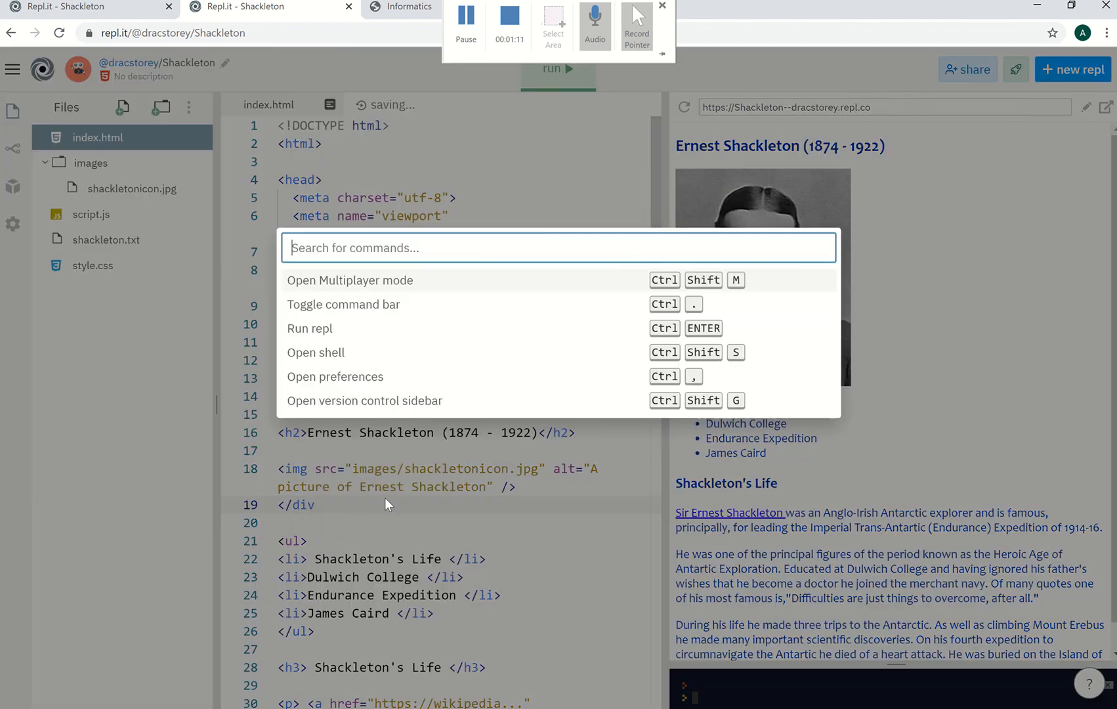
key("Escape")
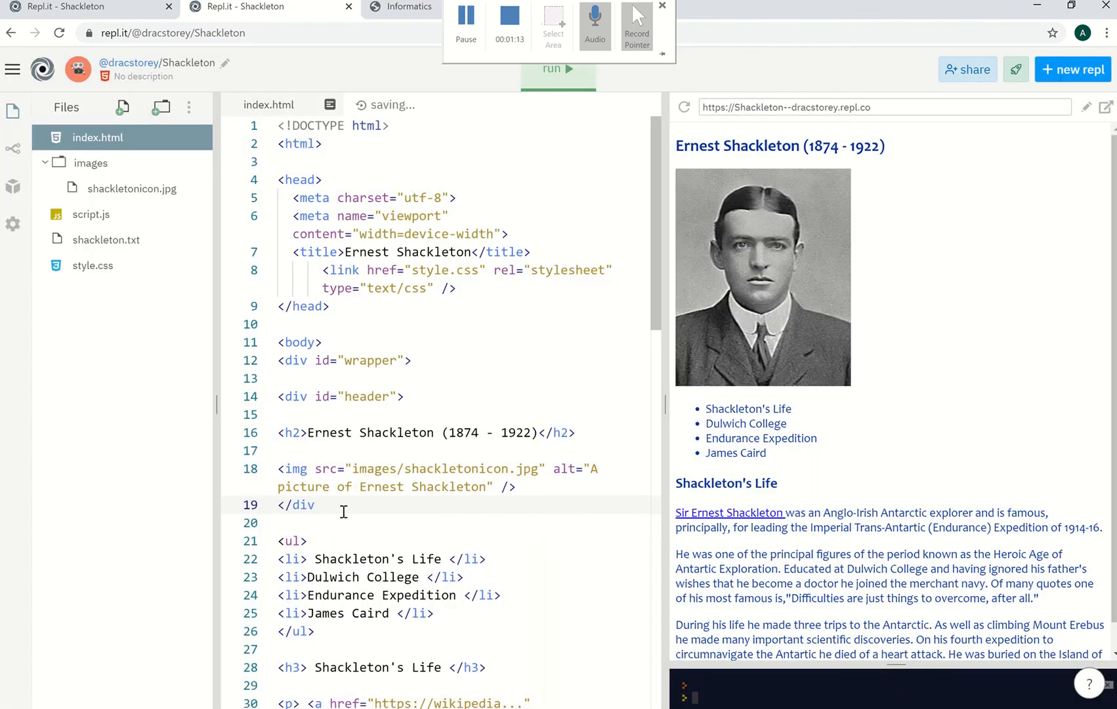
type(">")
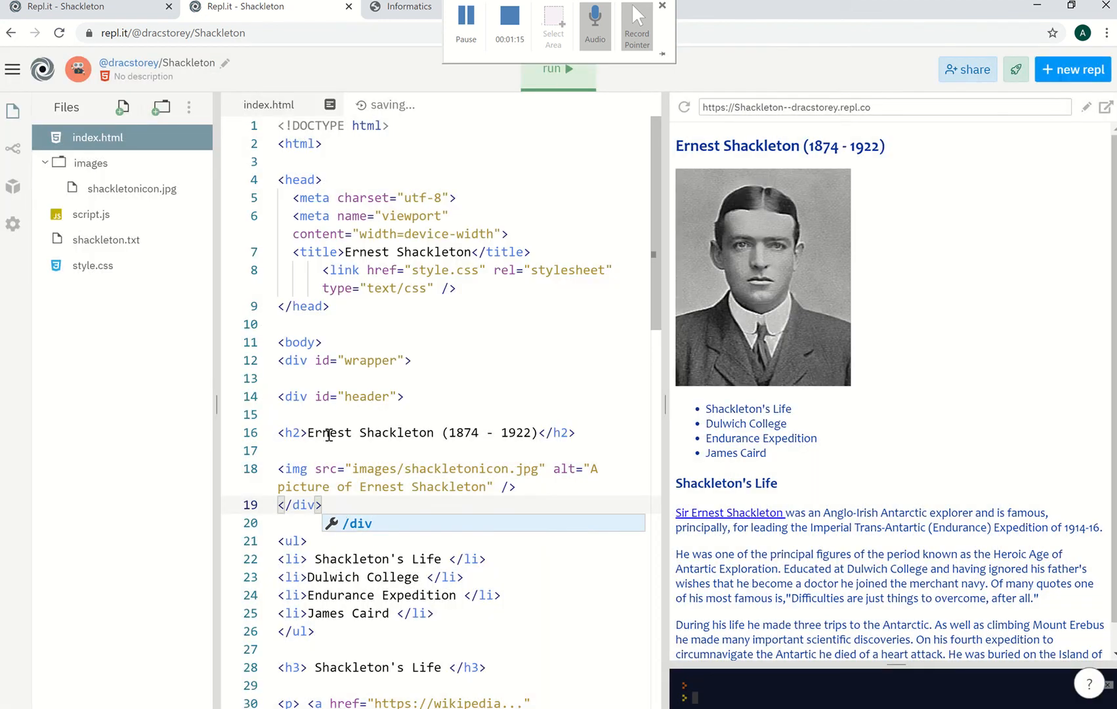
left_click(362, 433)
left_click(348, 504)
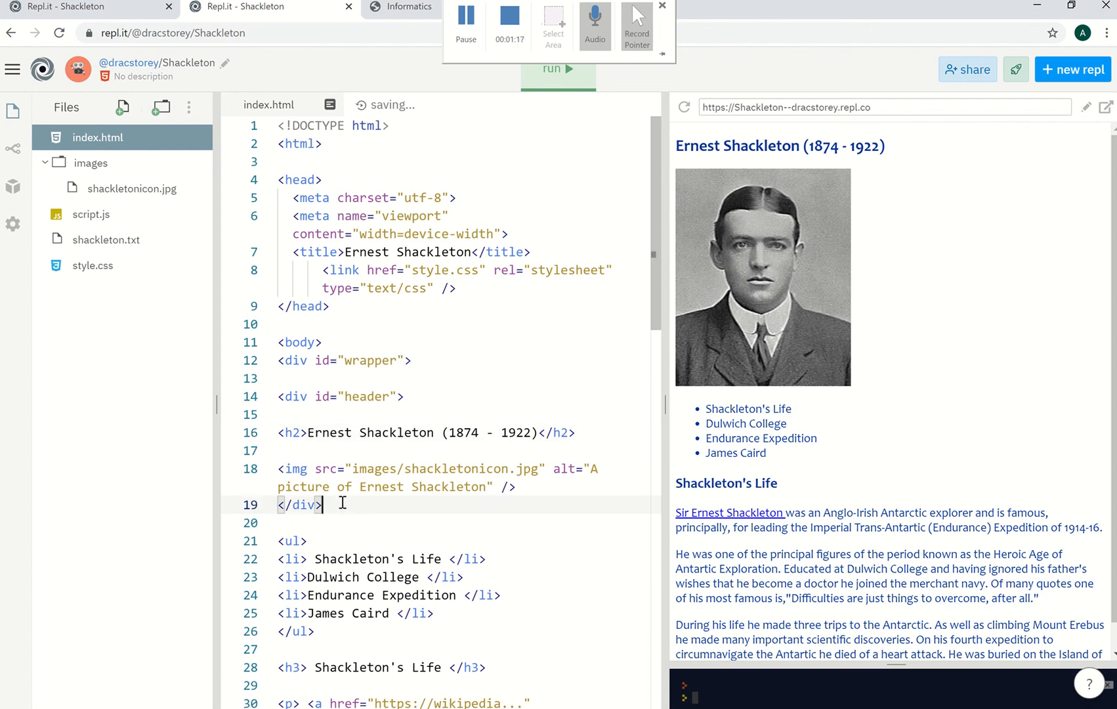
Indent the h2 heading and img lines one level inside the header div.
left_click(280, 434)
key("Tab")
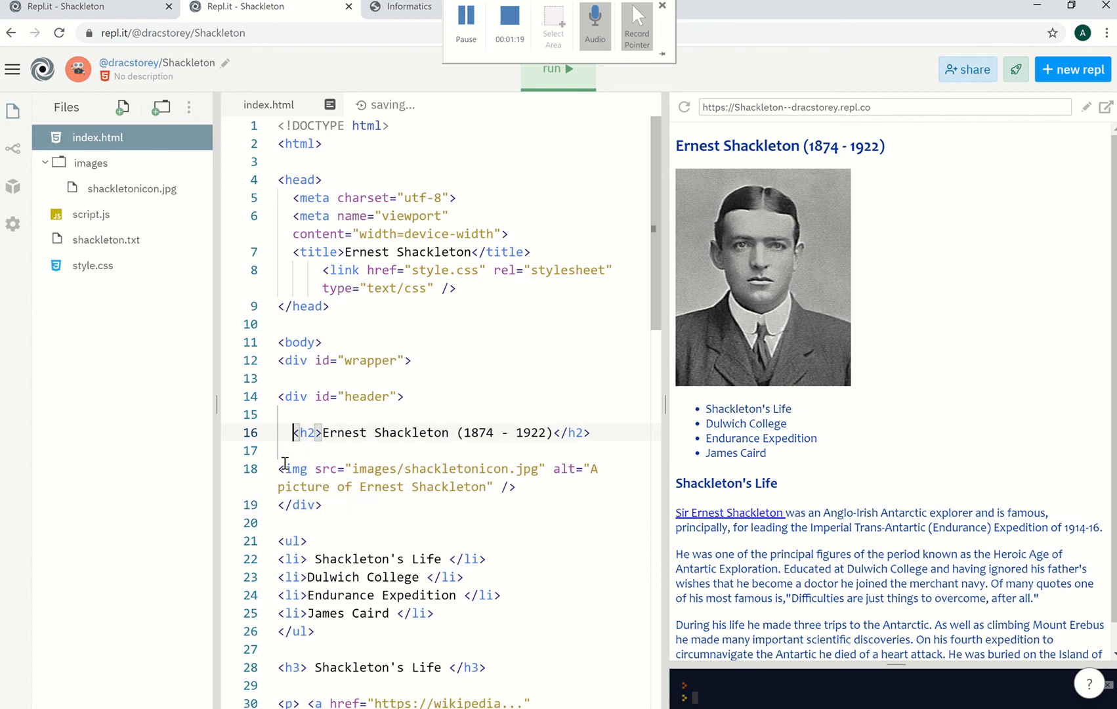
left_click(280, 469)
key("Tab")
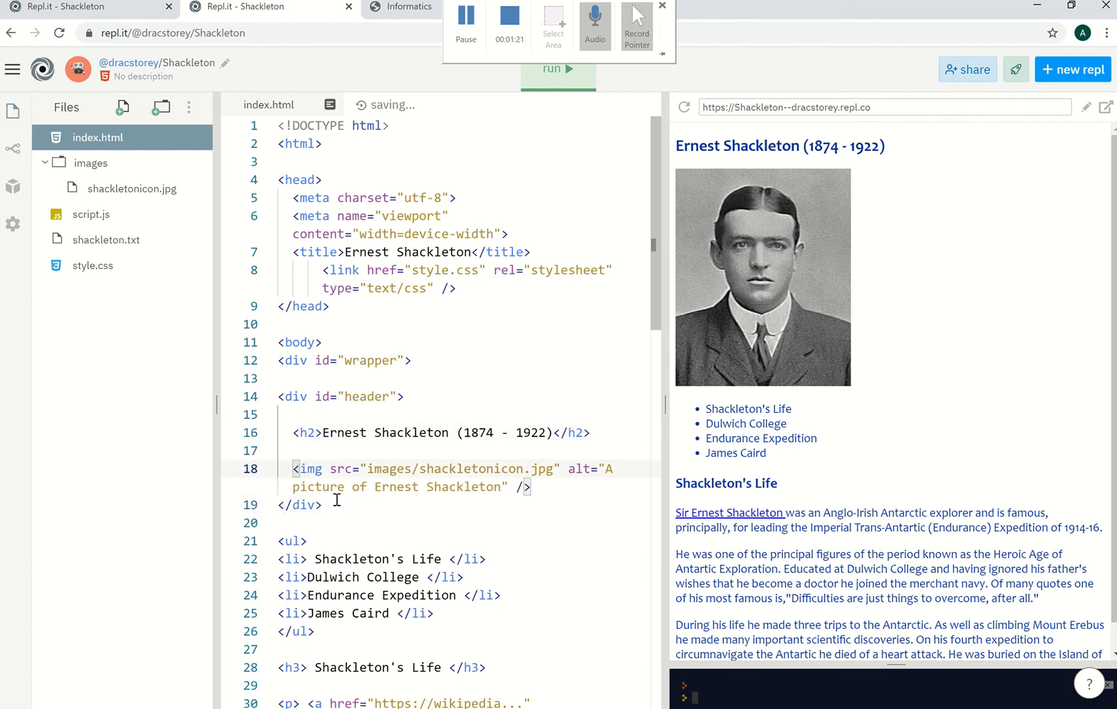
Highlight the finished header div block to review it, then move back to the wrapper line.
left_click(337, 504)
left_click_drag(323, 504, 278, 397)
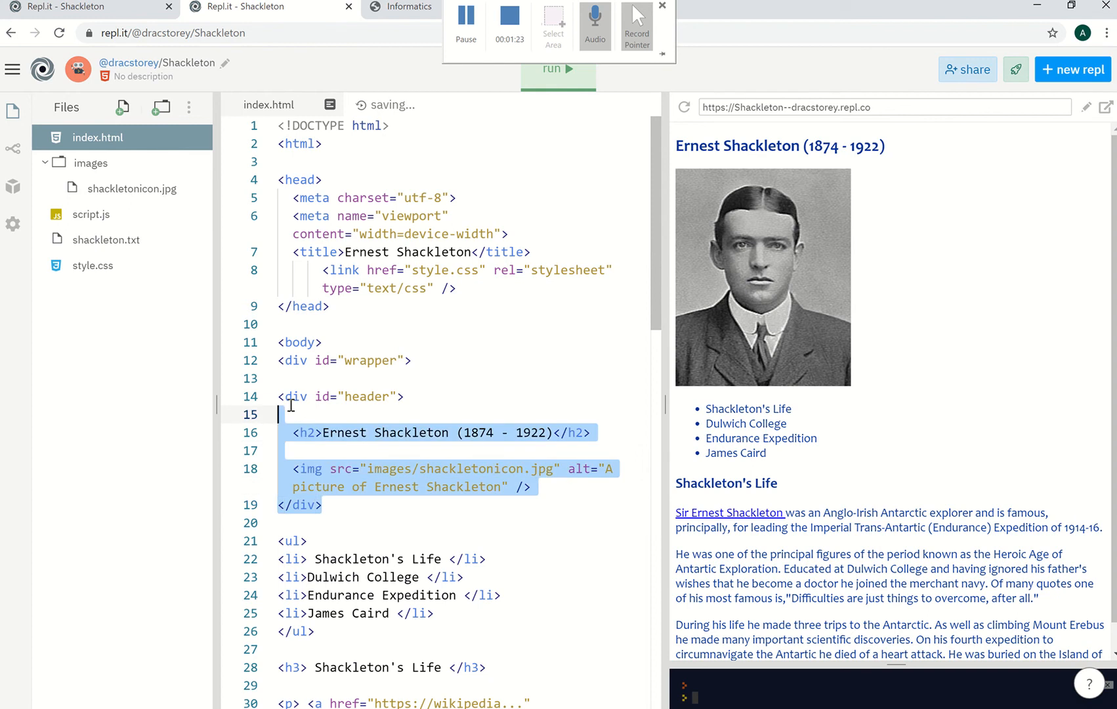
left_click(414, 399)
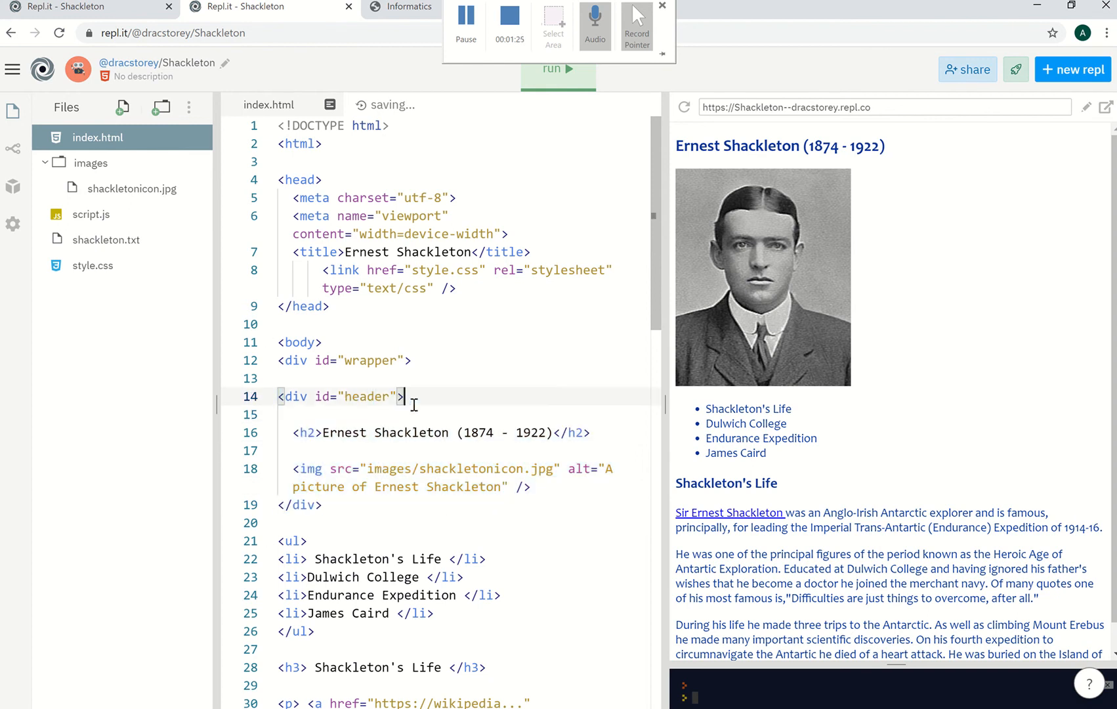
left_click(333, 503)
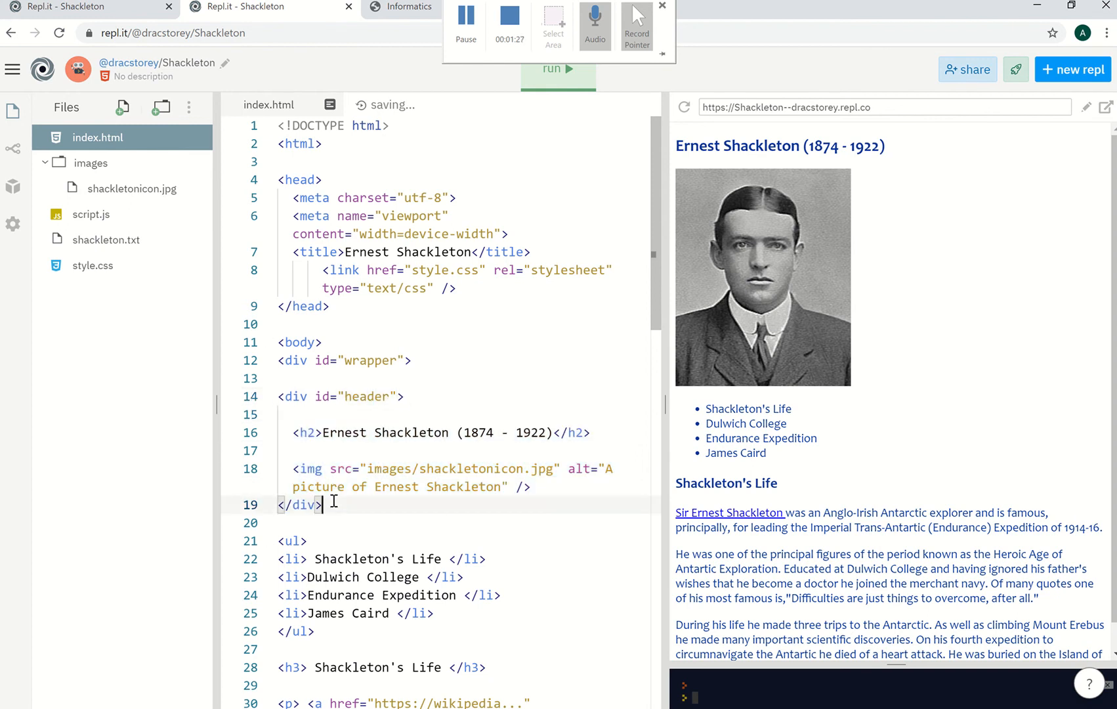
left_click(417, 362)
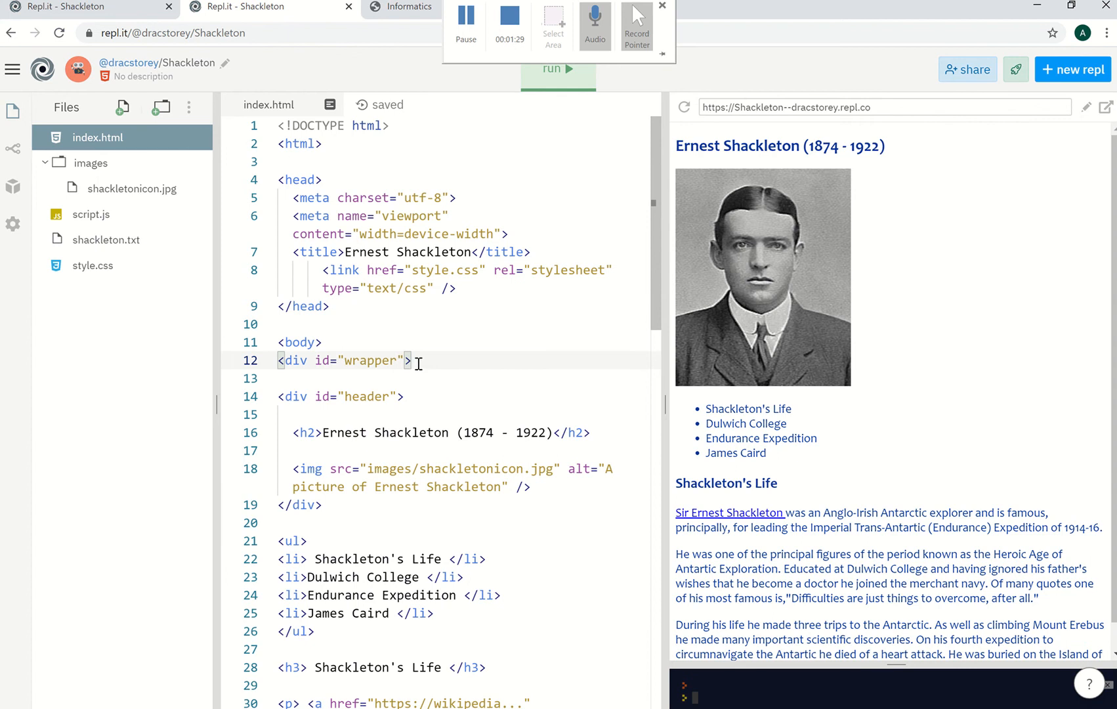
scroll(410, 481, "down", 3)
Add an opening <div id="nav"> above the navigation list and a blank line after </ul>.
left_click(344, 375)
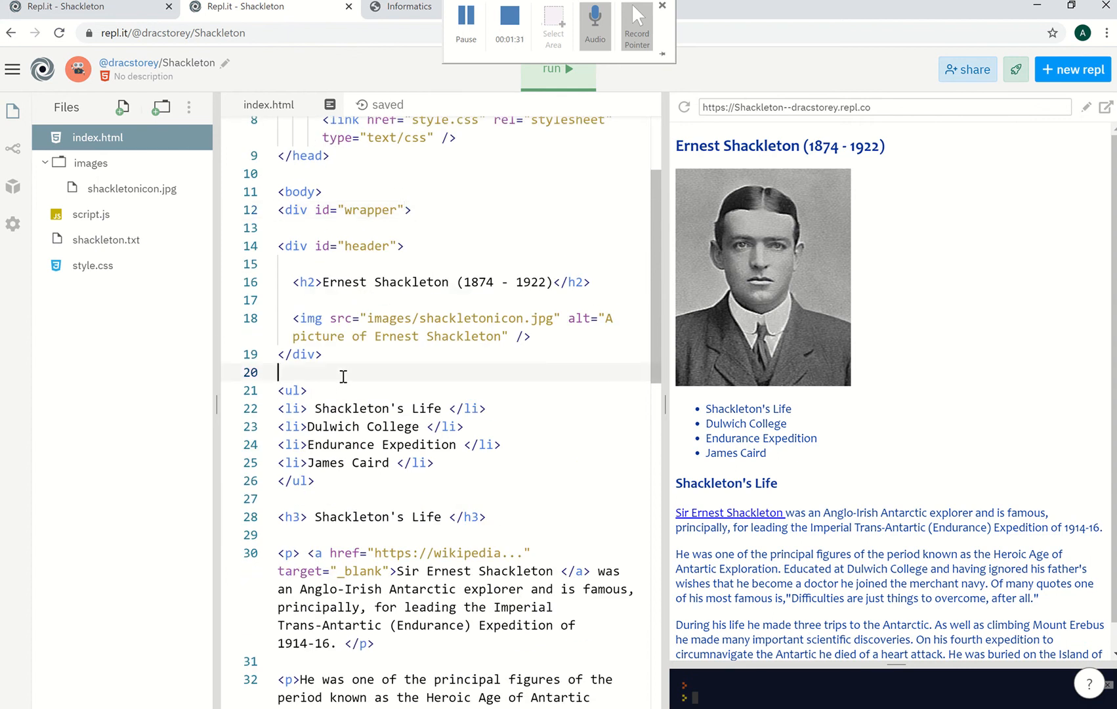
key("Return")
type("<")
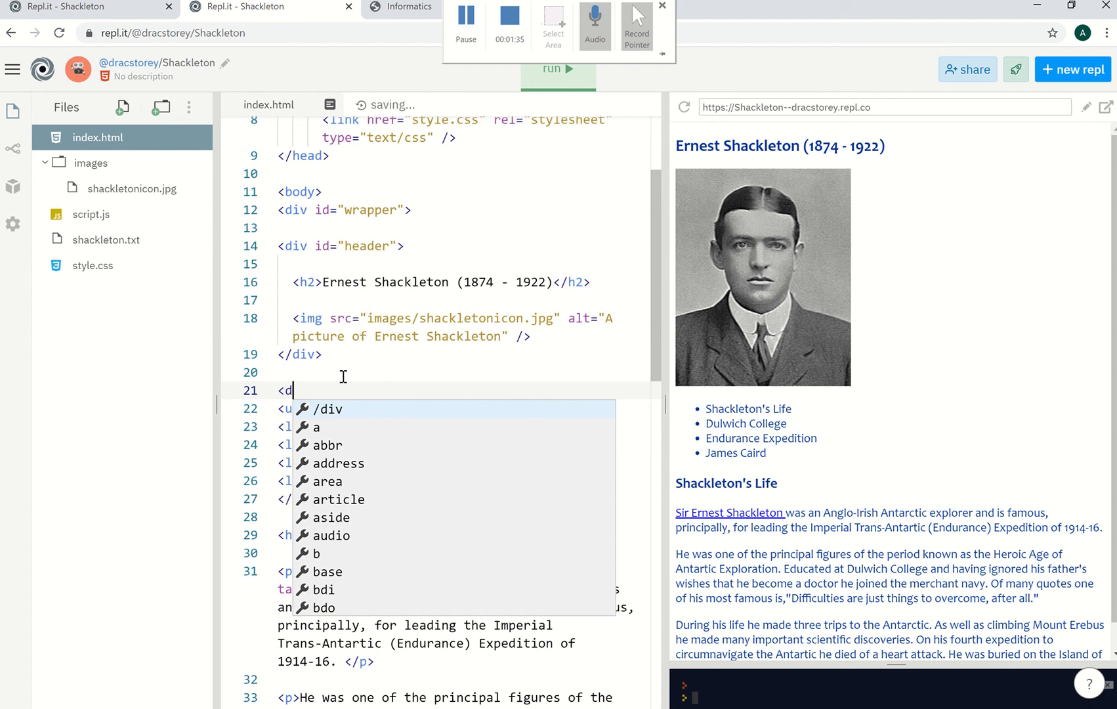
type("div id=\"")
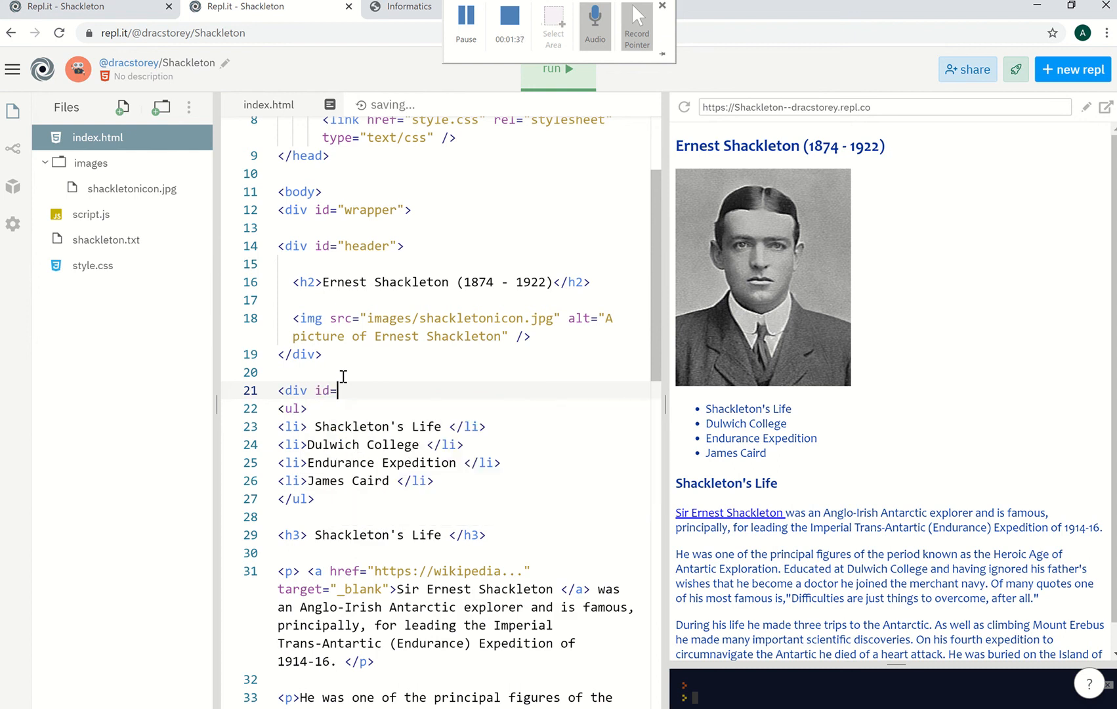
type("nav")
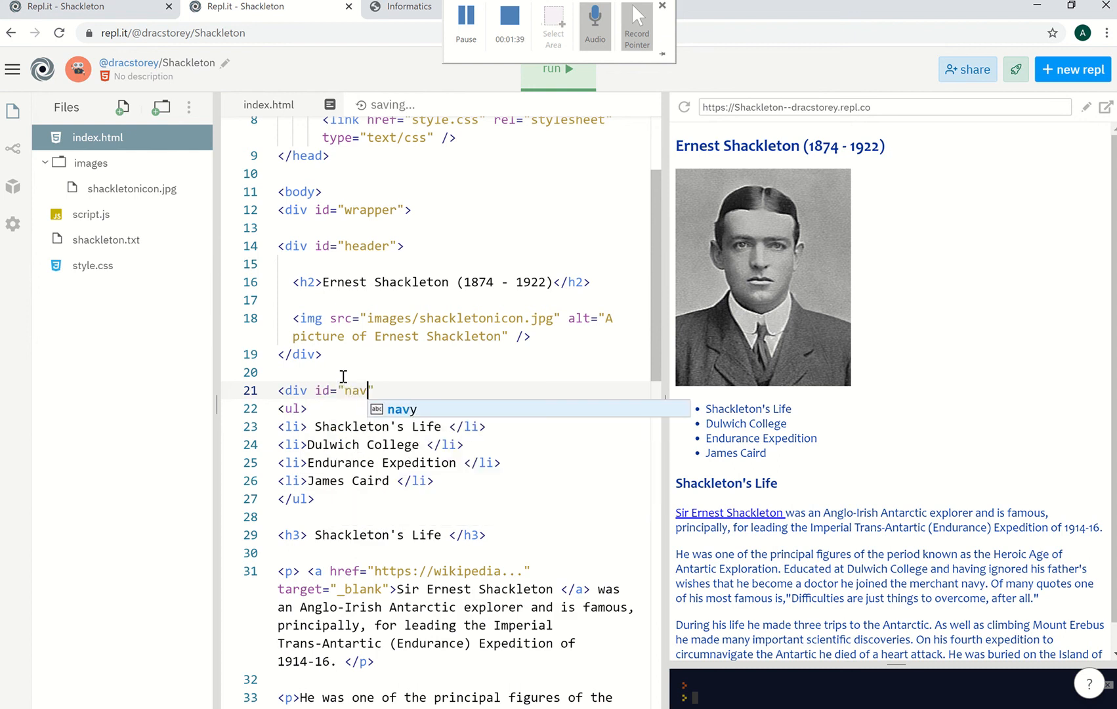
type("\">")
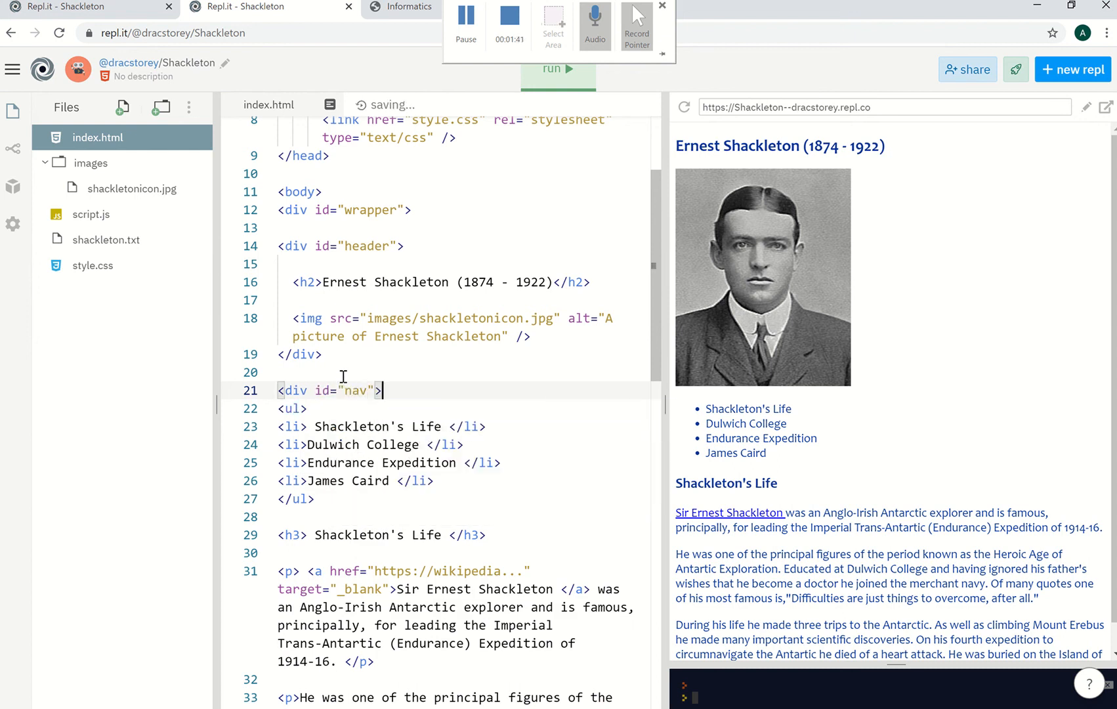
left_click(318, 515)
key("Return")
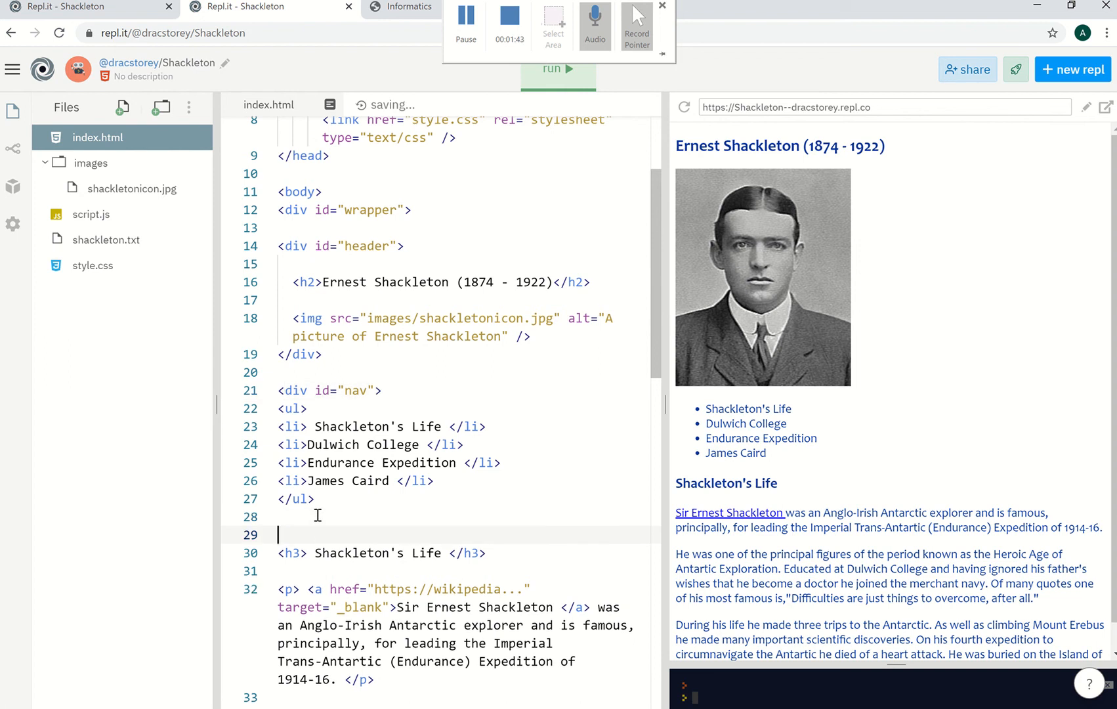
Indent the whole ul list inside the nav div and close it with </div> before the h3 heading.
left_click_drag(316, 498, 277, 408)
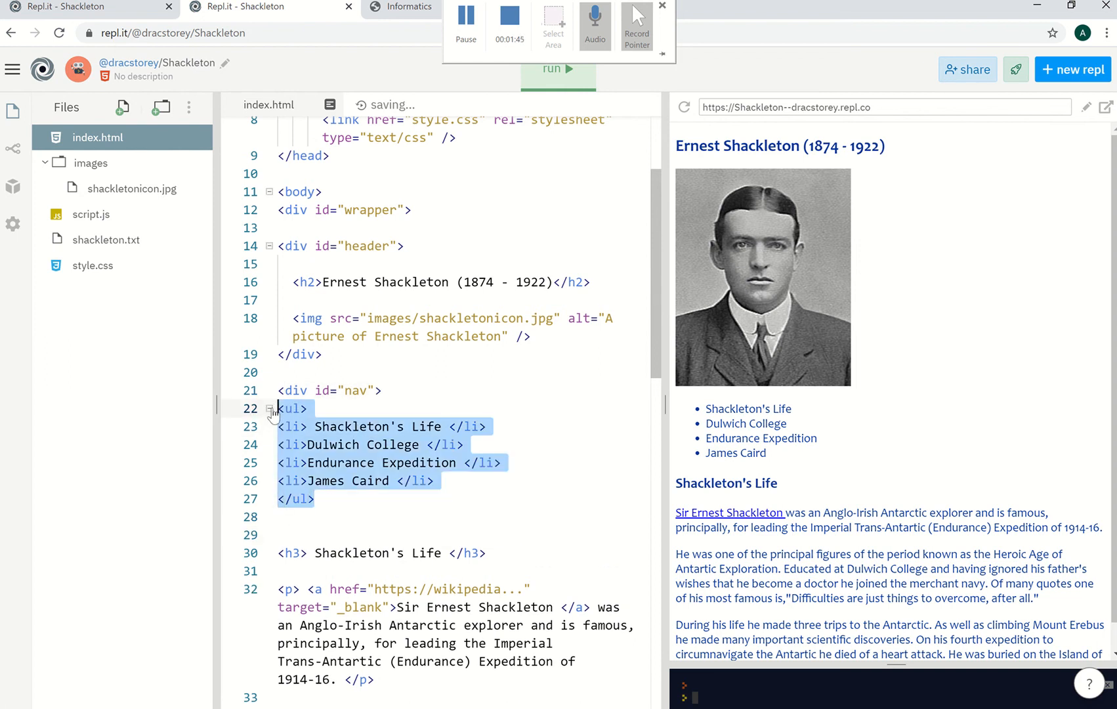
key("Tab")
left_click(295, 515)
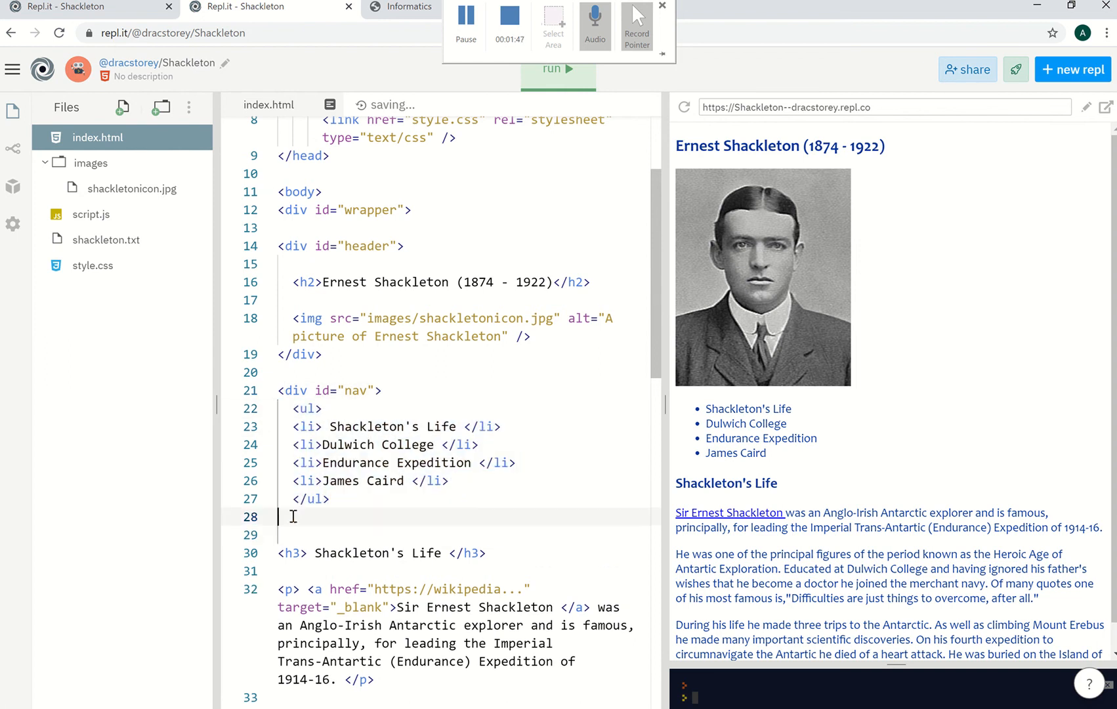
type("</div")
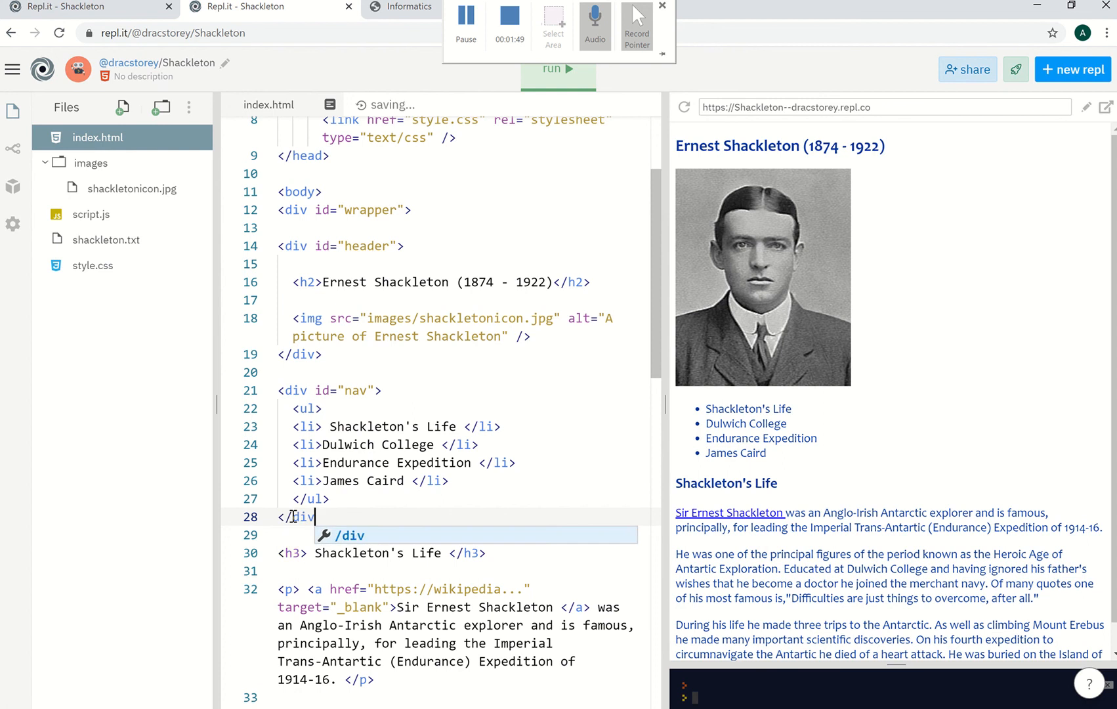
type(">")
left_click(293, 535)
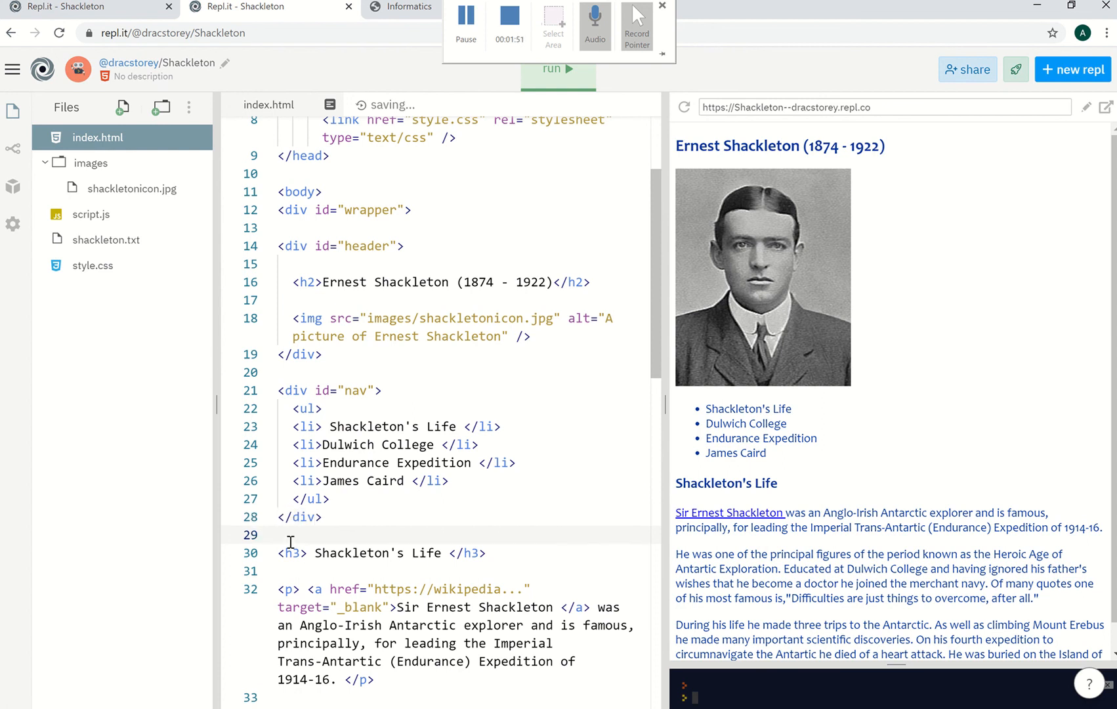
Add <div id="container"> above the h3, indent the heading and three paragraphs, and close it after the last </p>.
key("Return")
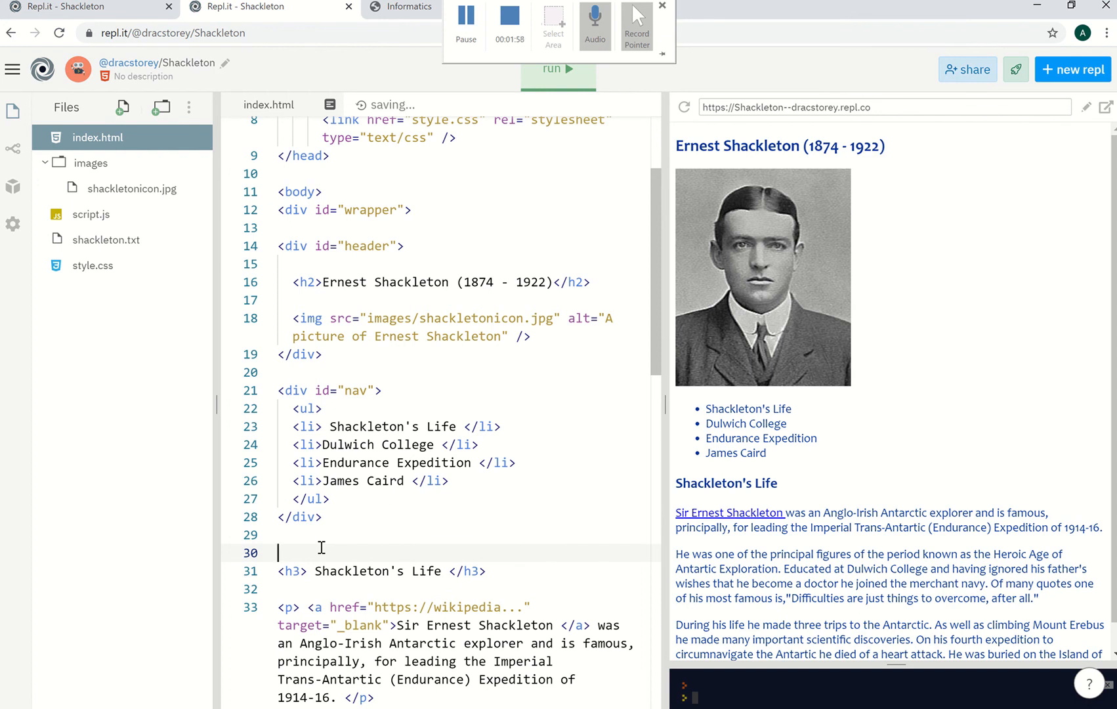
type("<div id")
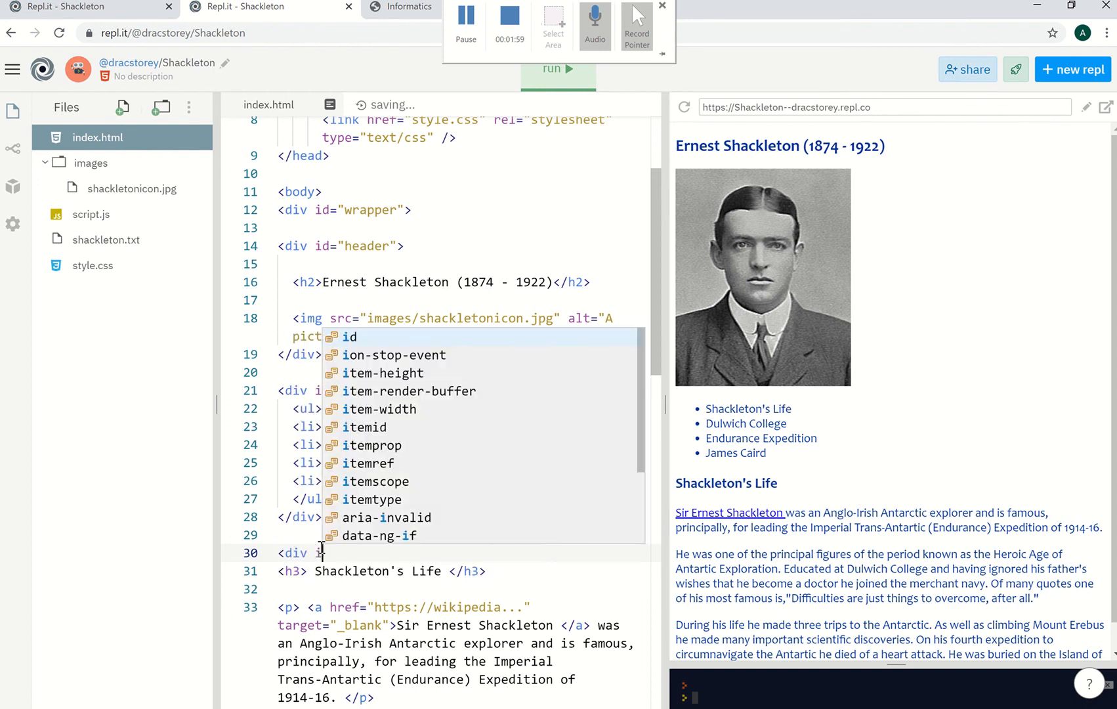
type("=\"contai")
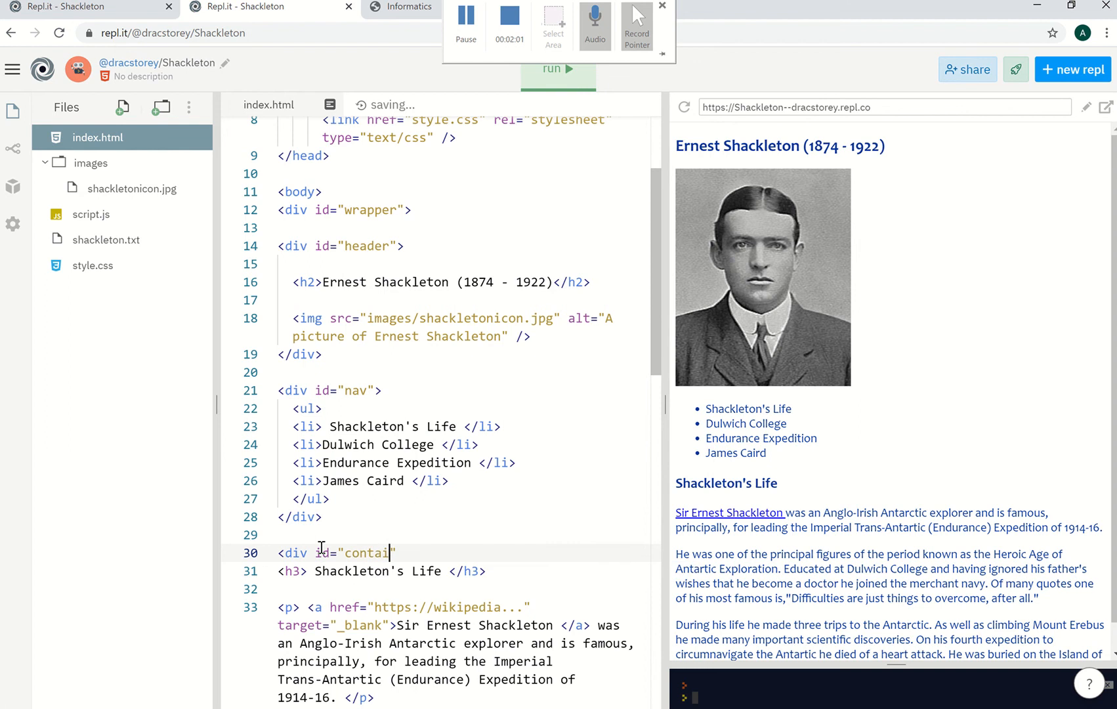
type("ner")
type("\">")
scroll(385, 524, "down", 3)
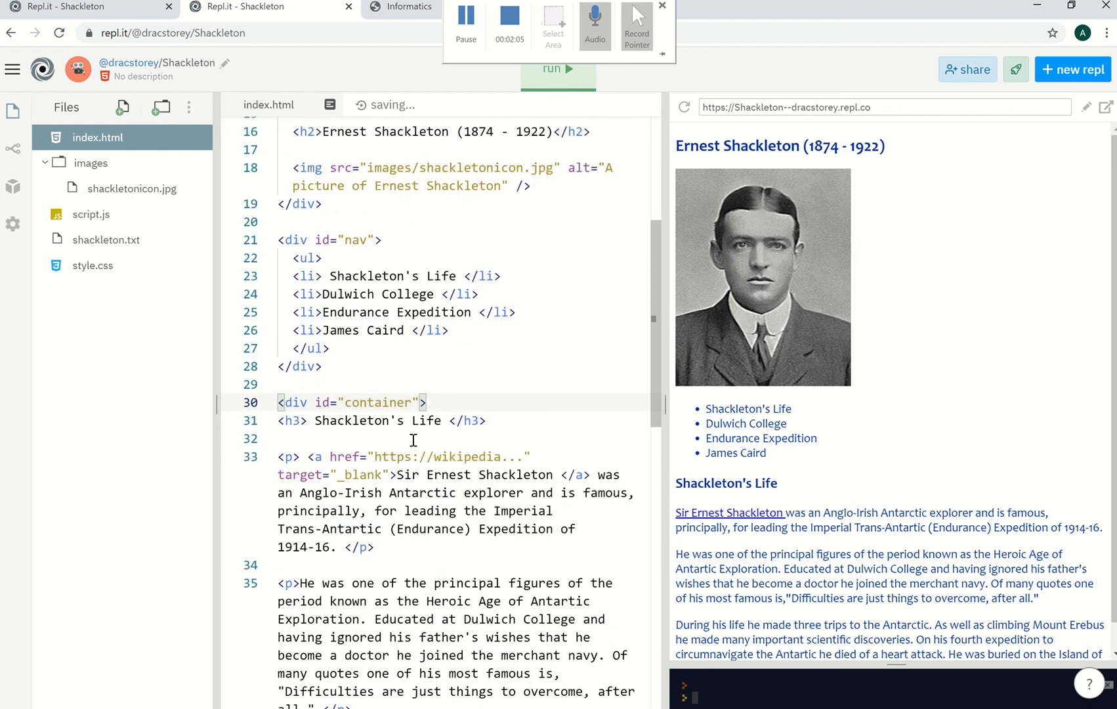
scroll(385, 481, "down", 3)
scroll(349, 481, "down", 2)
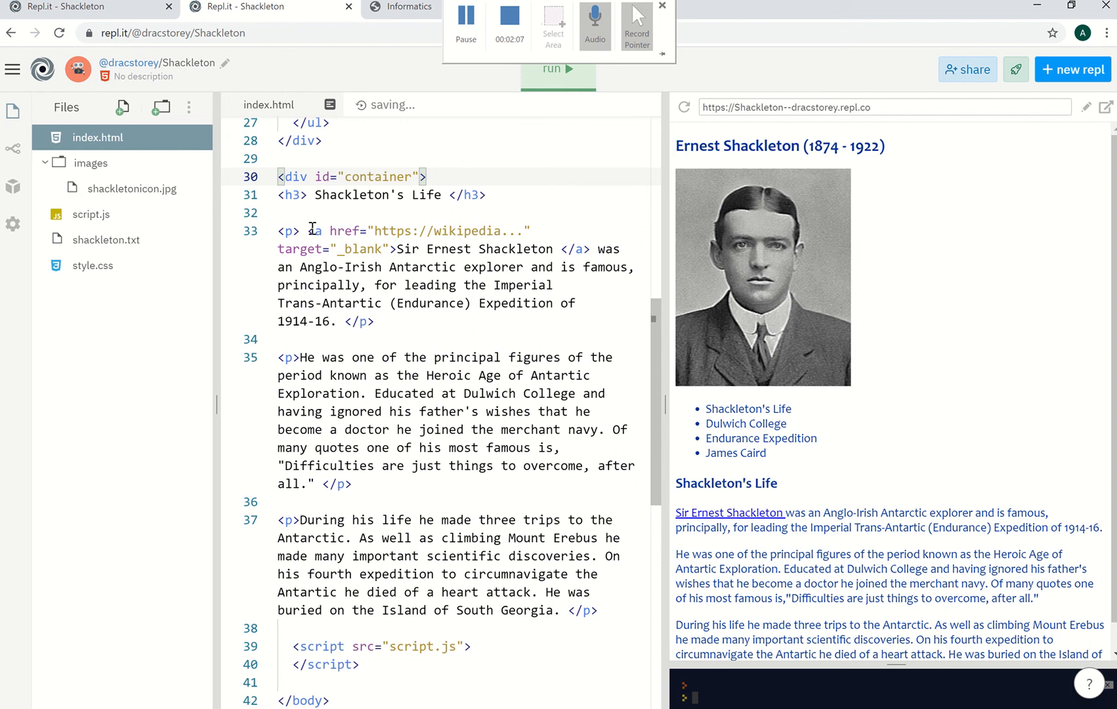
left_click_drag(278, 194, 378, 573)
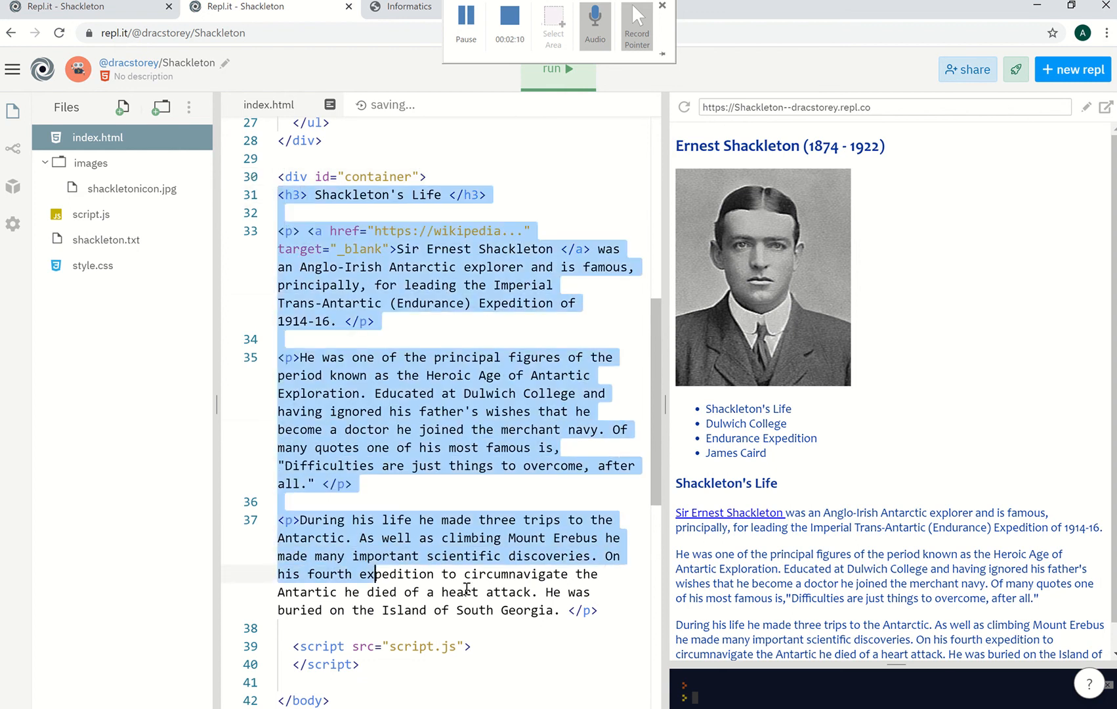
left_click_drag(468, 590, 610, 610)
key("Tab")
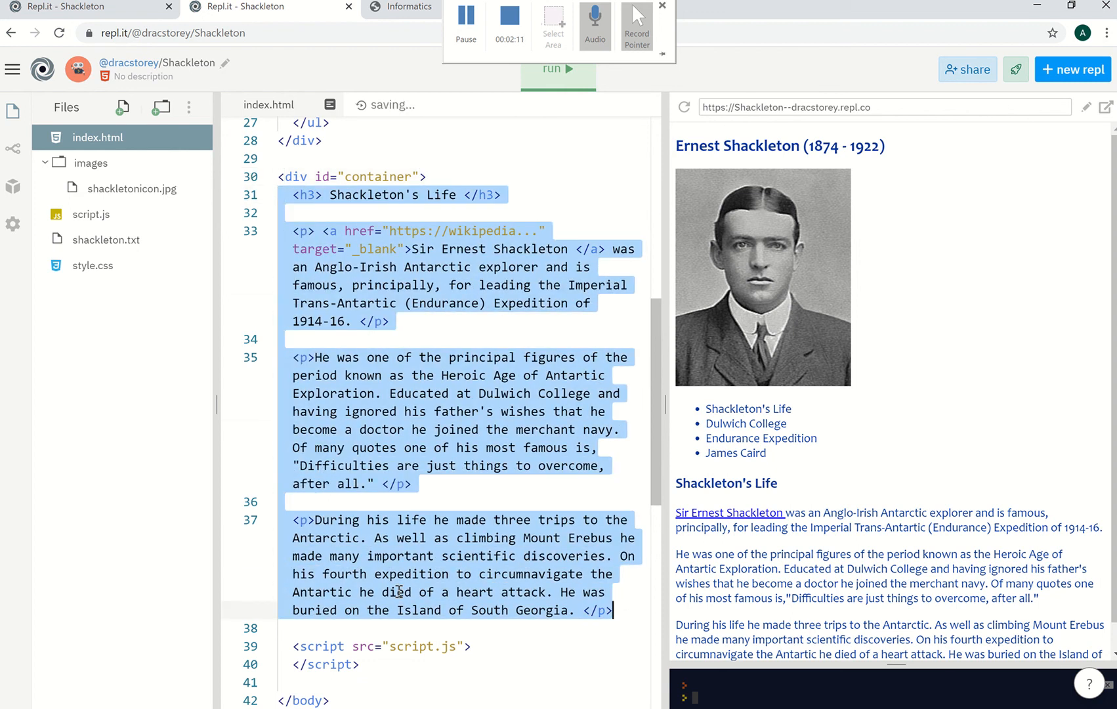
left_click(356, 629)
type("<")
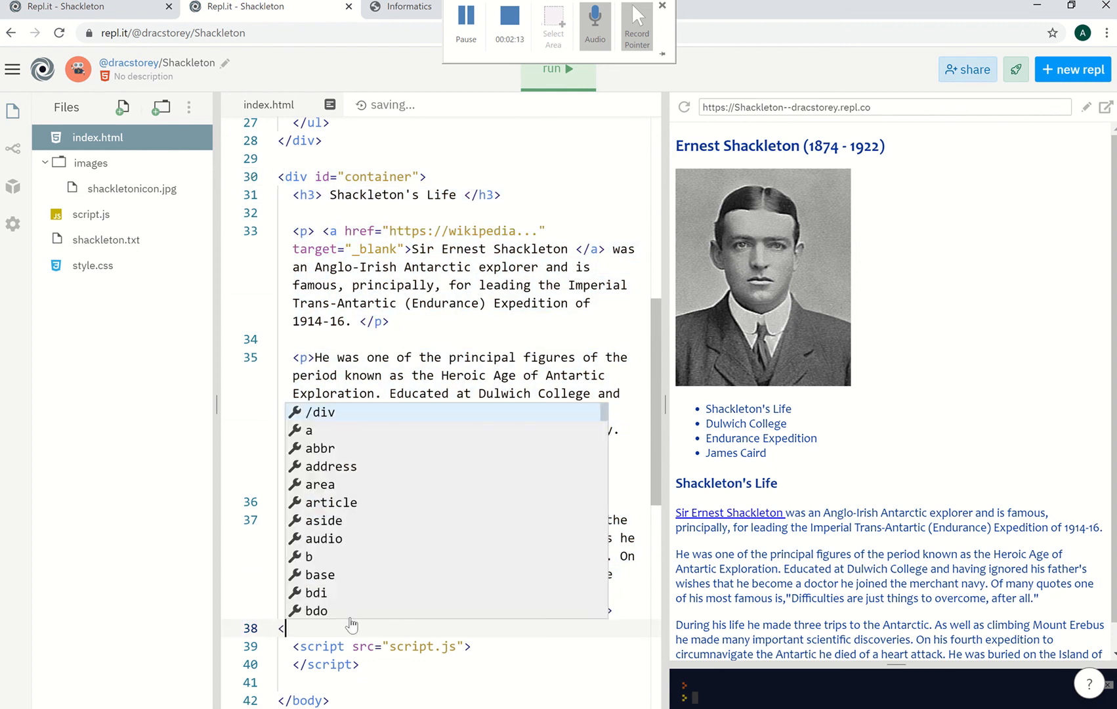
type("/div>")
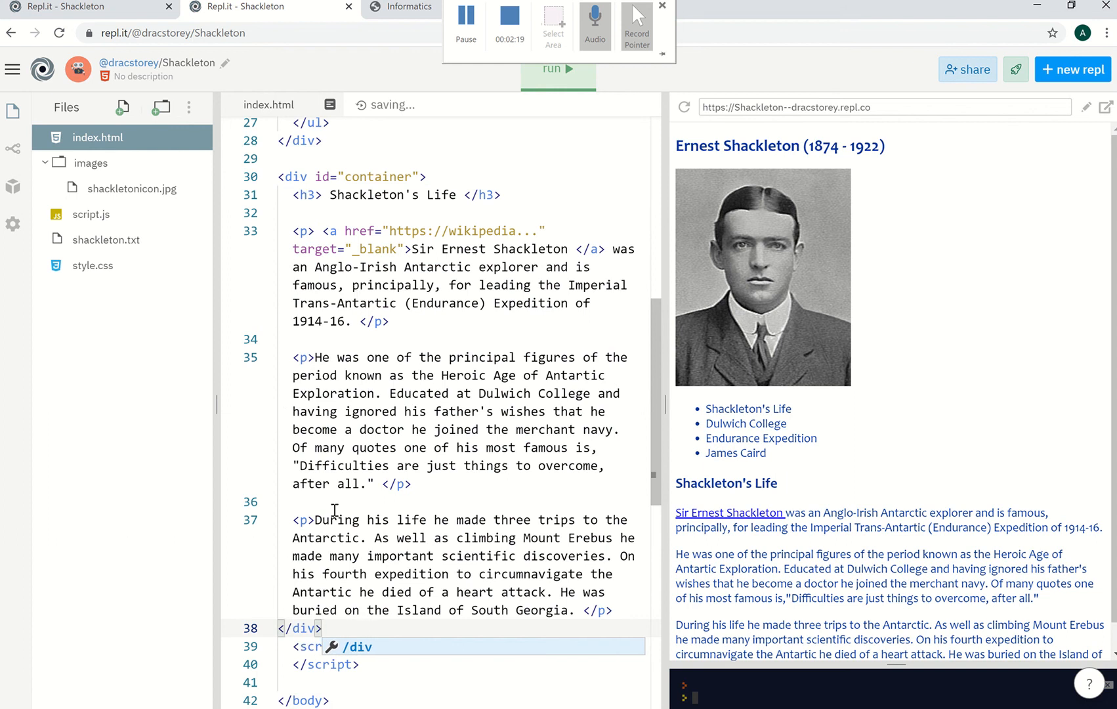
Add a second </div> after the container's closing tag to close the wrapper before the script.
key("Escape")
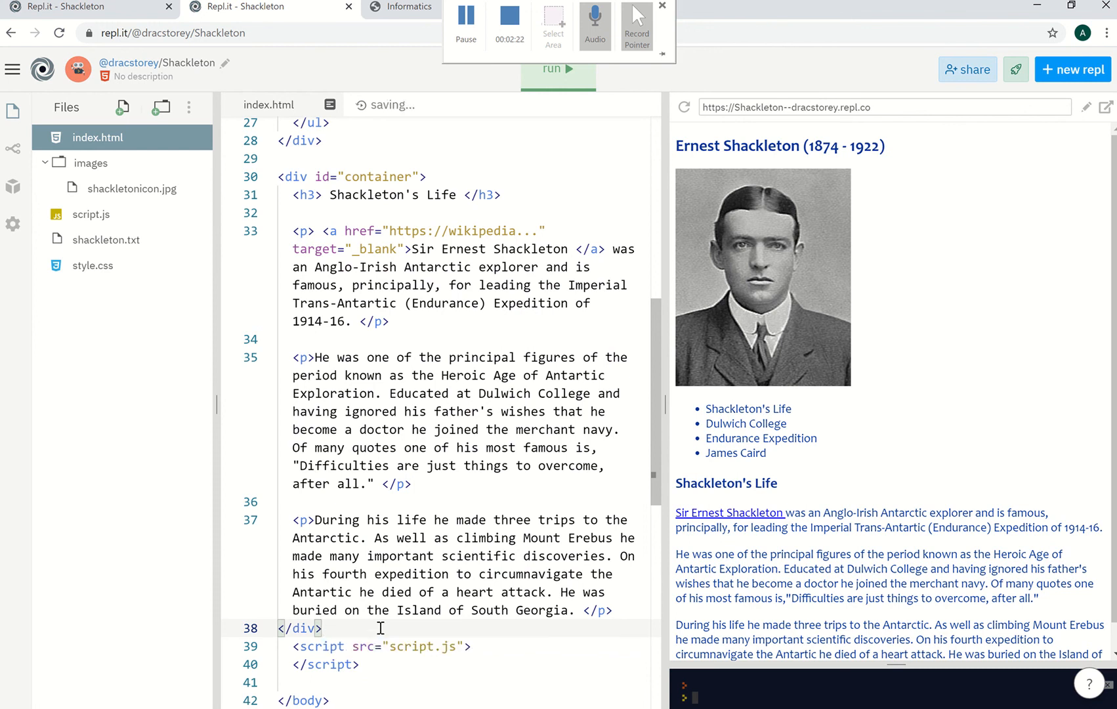
key("Return")
key("Return")
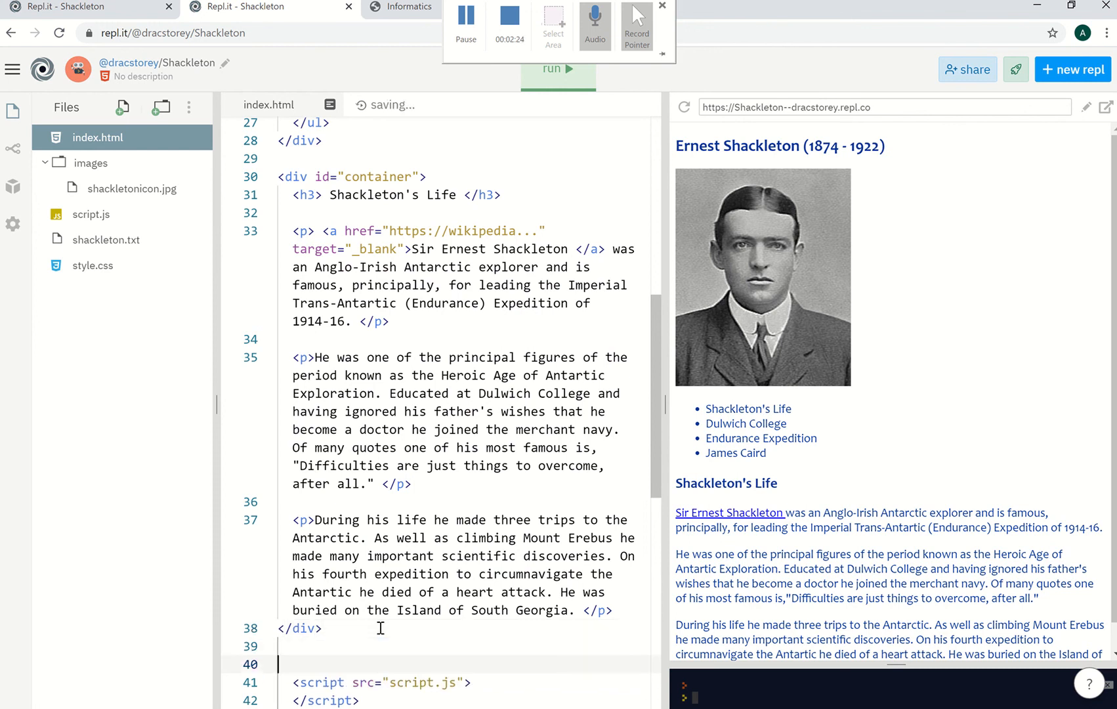
type("</div")
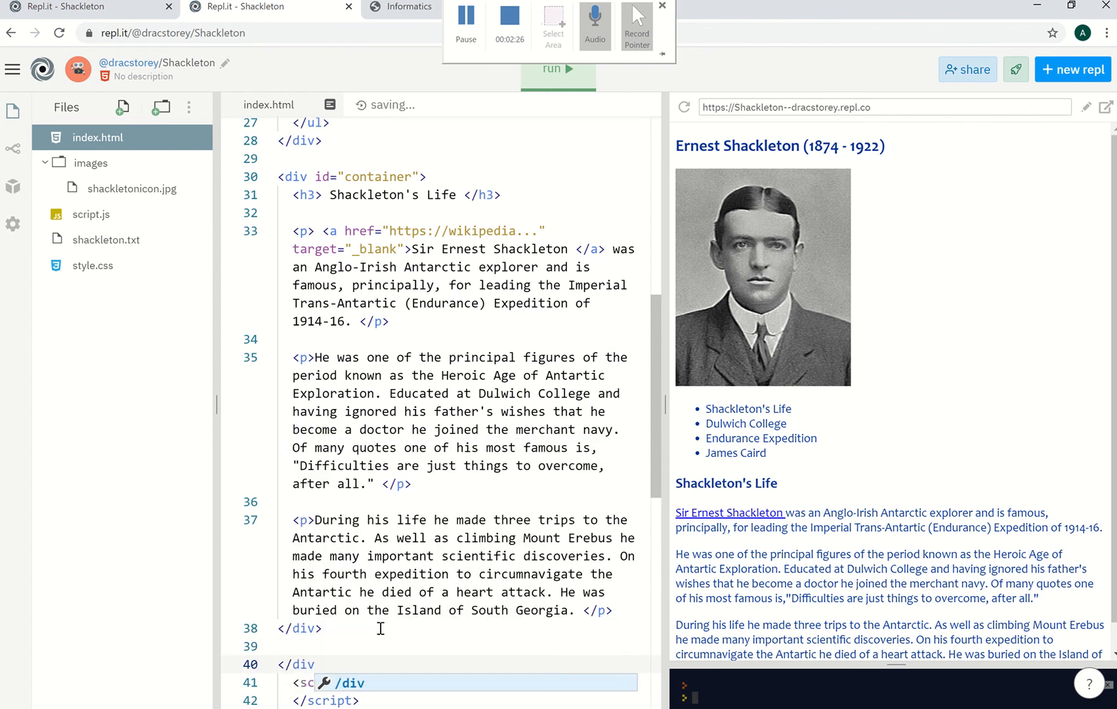
type(">")
left_click(380, 628)
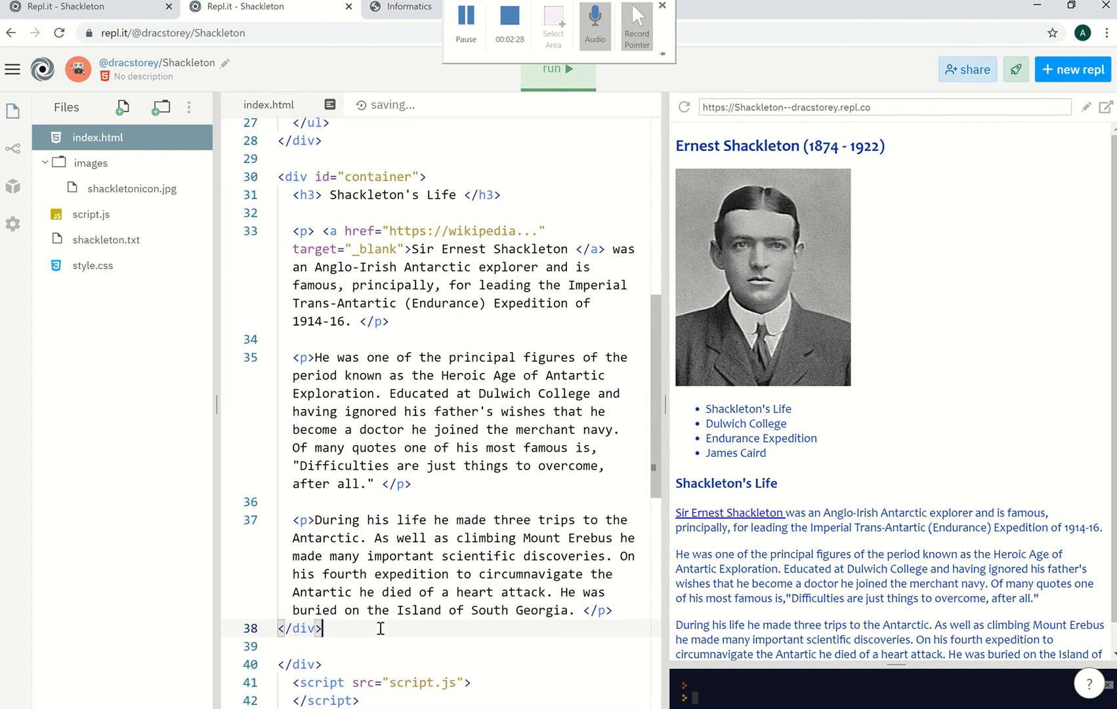
scroll(381, 524, "up", 4)
scroll(381, 481, "up", 4)
scroll(379, 436, "up", 4)
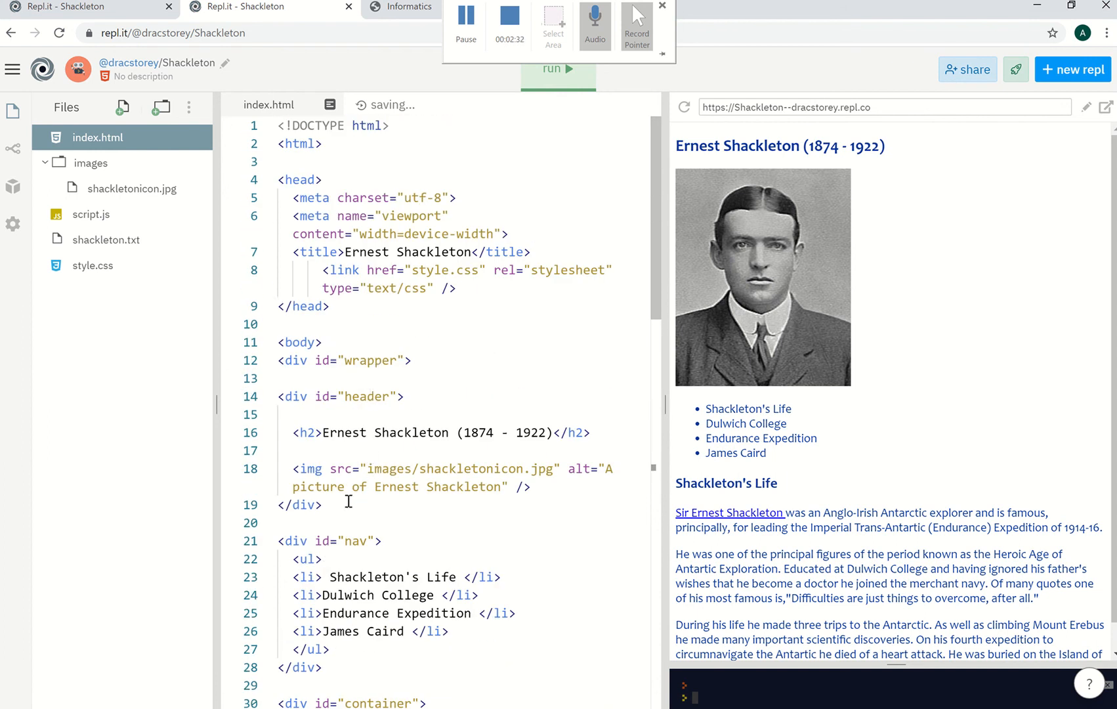
scroll(350, 500, "down", 3)
Indent the header, nav and container div blocks each one level inside the wrapper.
left_click_drag(323, 355, 278, 247)
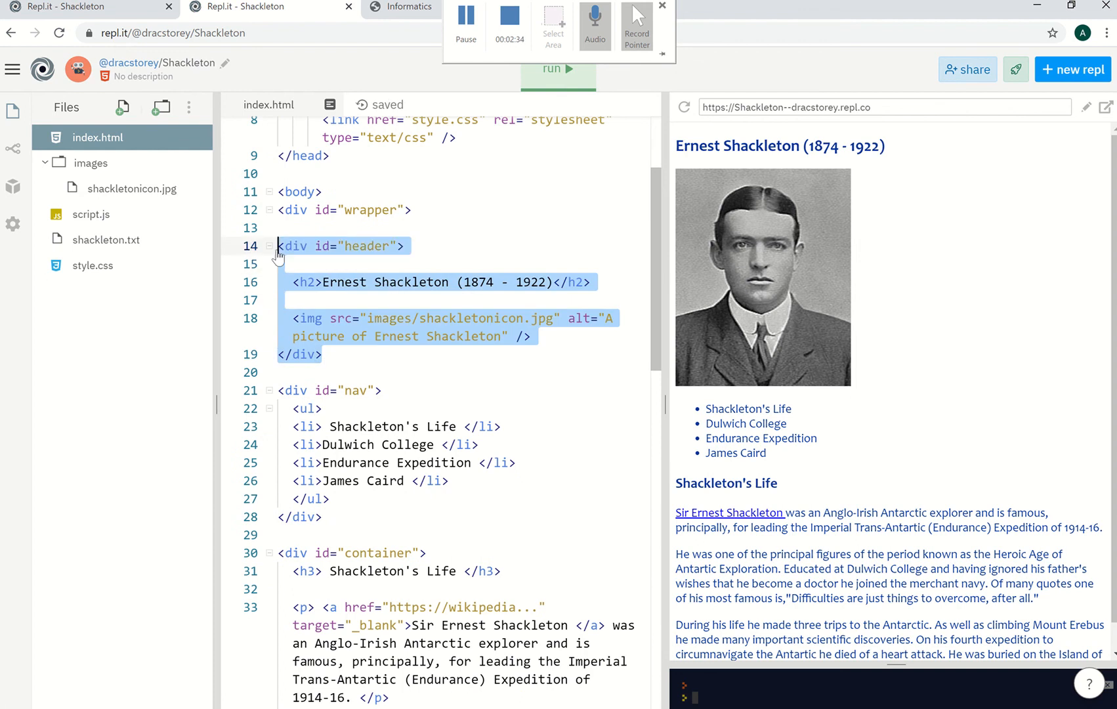
key("Tab")
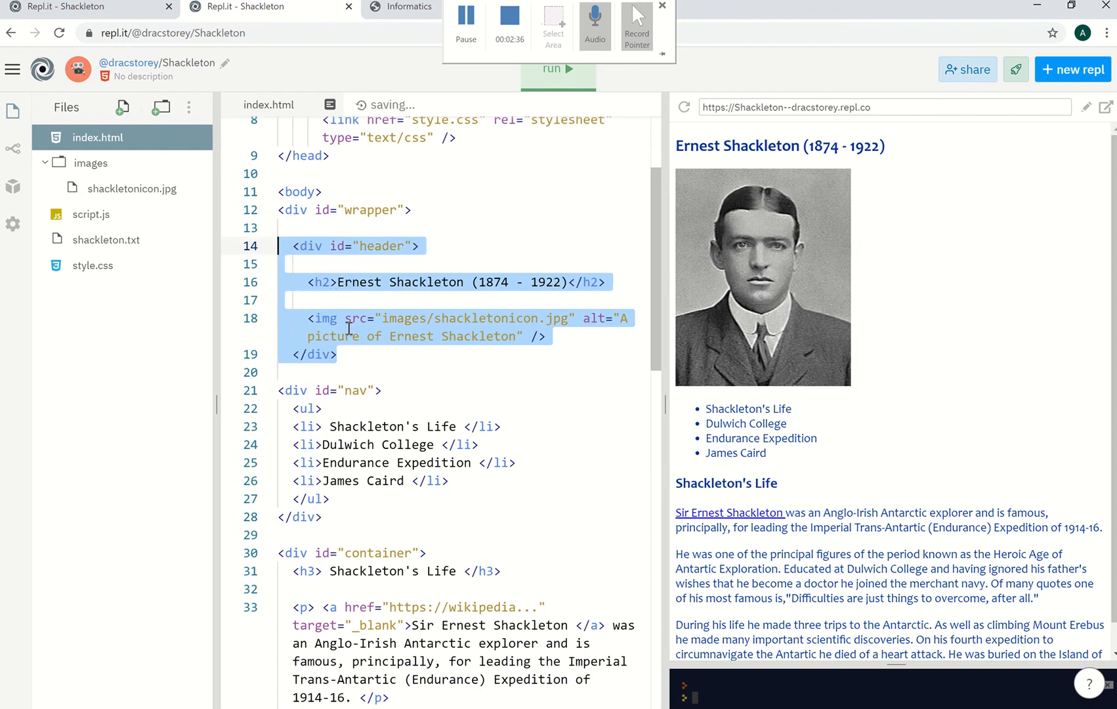
left_click_drag(279, 390, 341, 517)
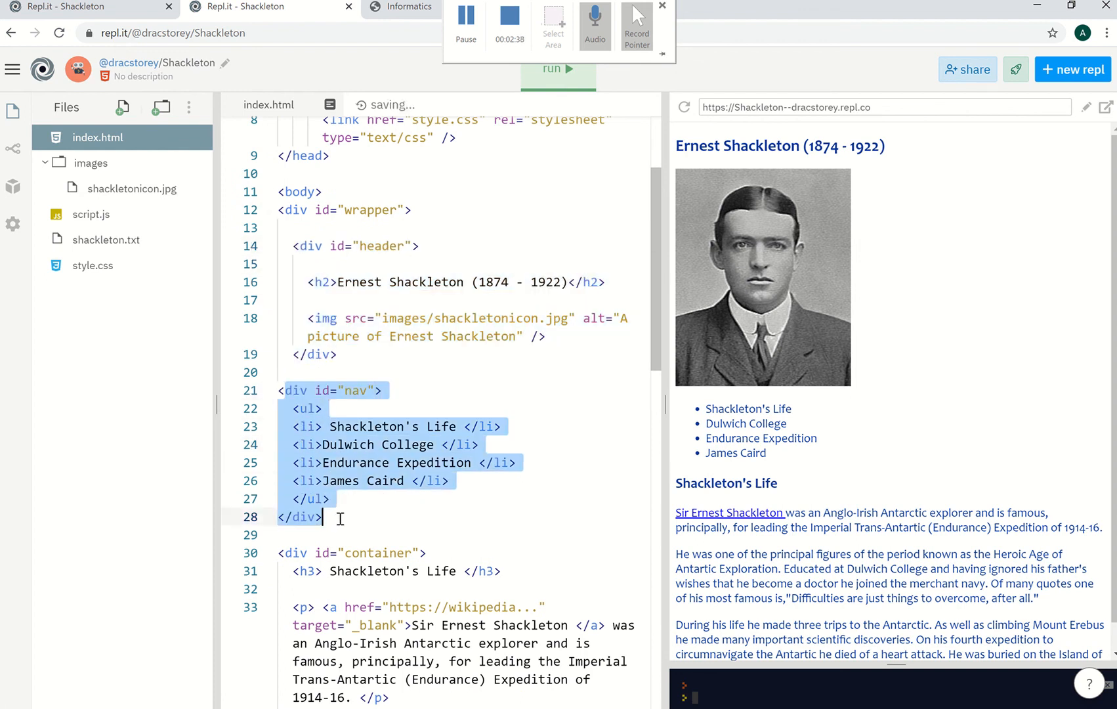
key("Tab")
scroll(341, 518, "down", 3)
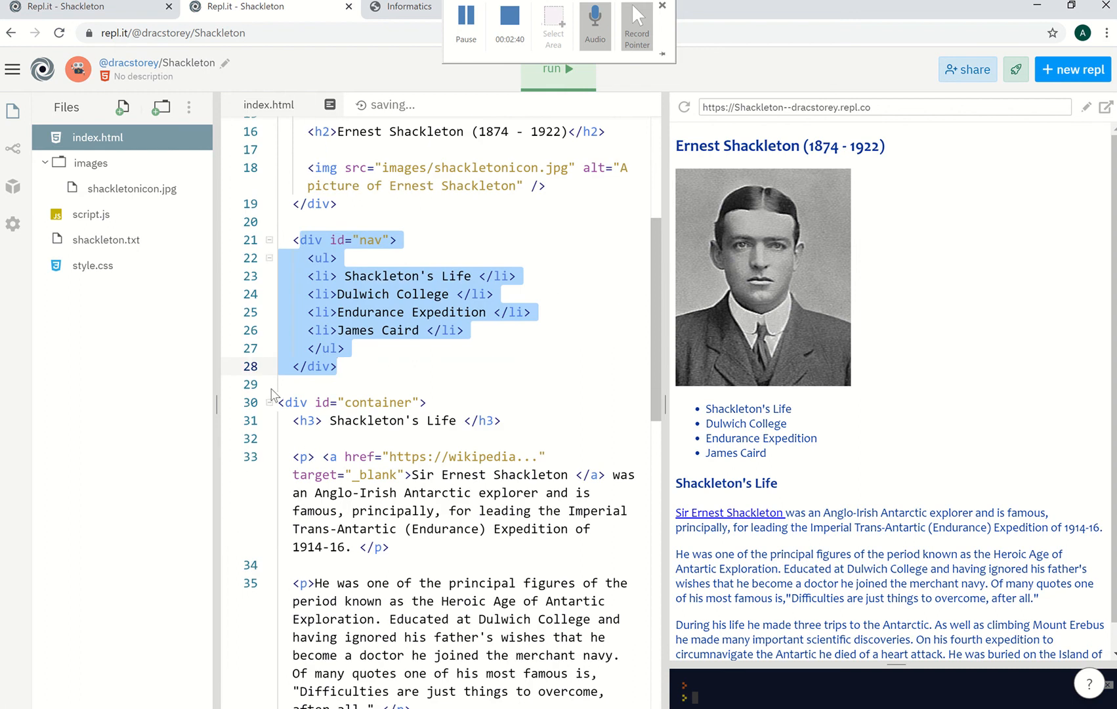
mouse_move(277, 402)
left_mouse_down()
mouse_move(314, 689)
mouse_move(329, 637)
left_mouse_up()
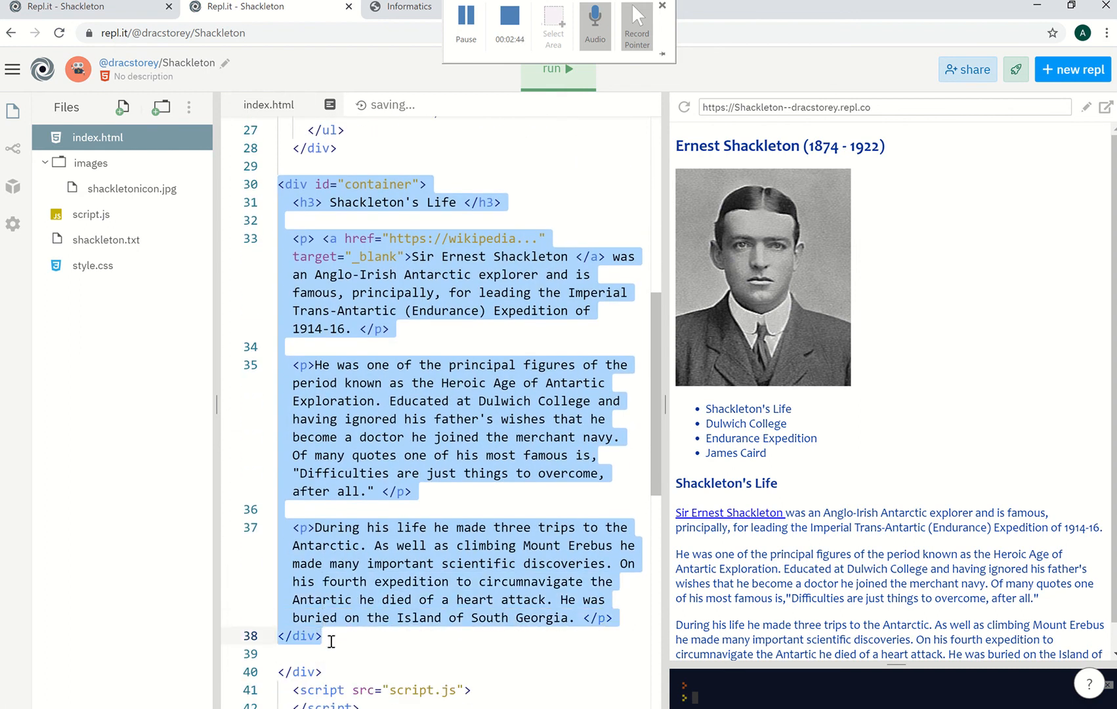
key("Tab")
left_click(350, 672)
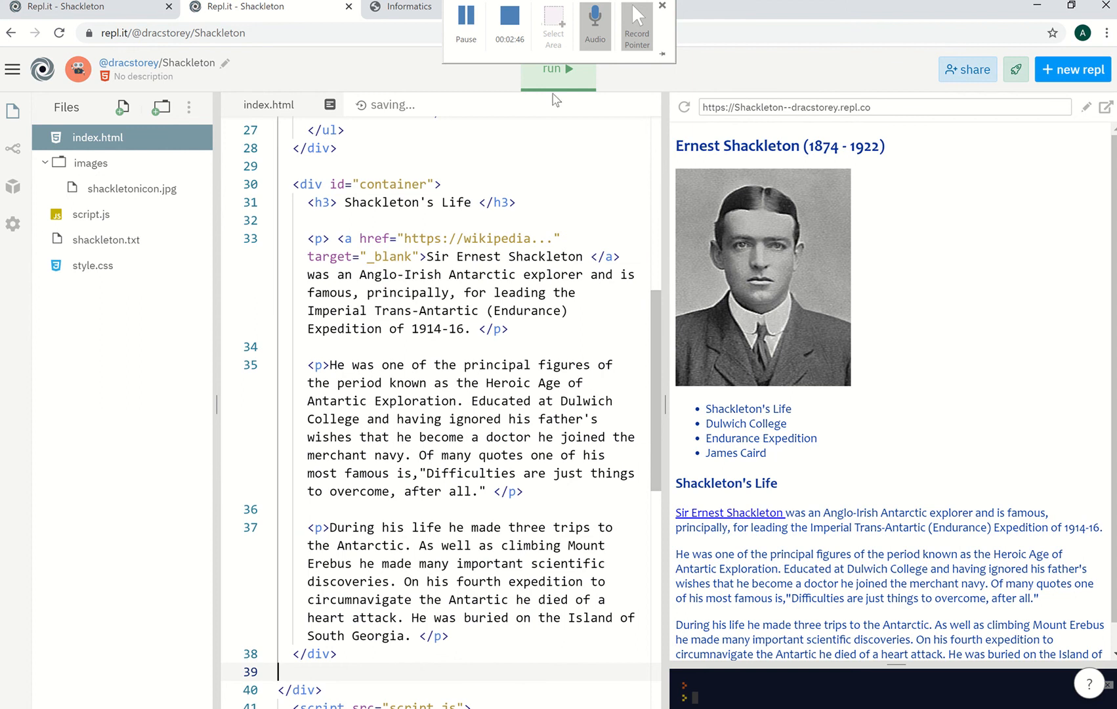
Run the project again and check the Shackleton preview renders unchanged.
left_click(557, 68)
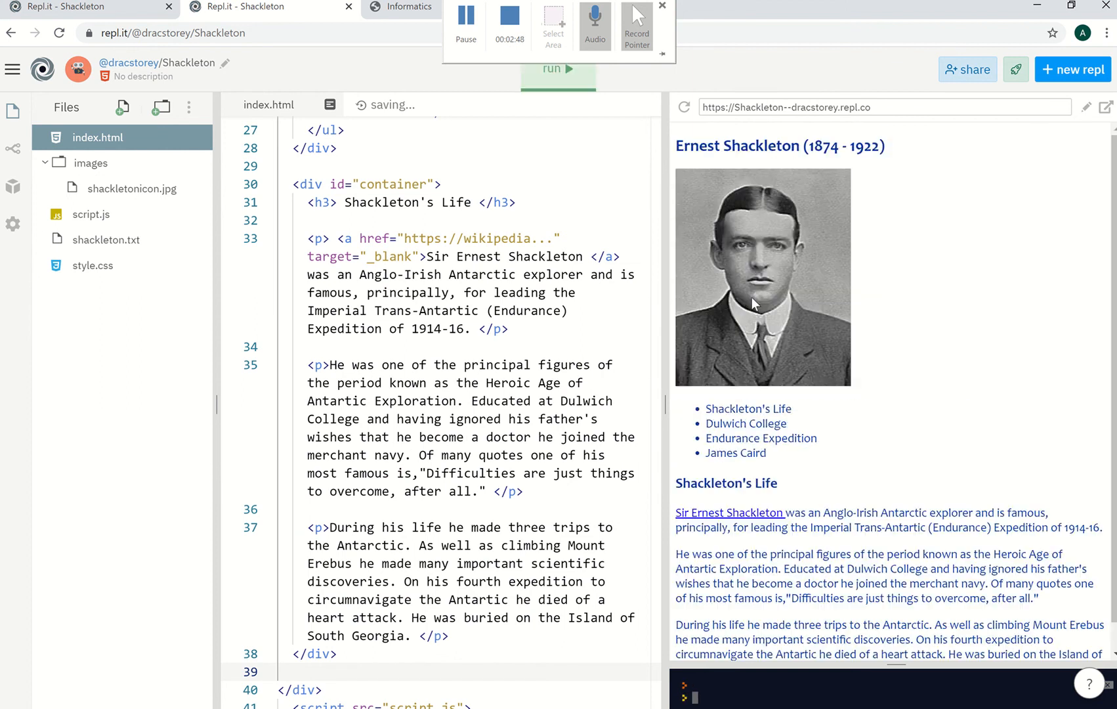